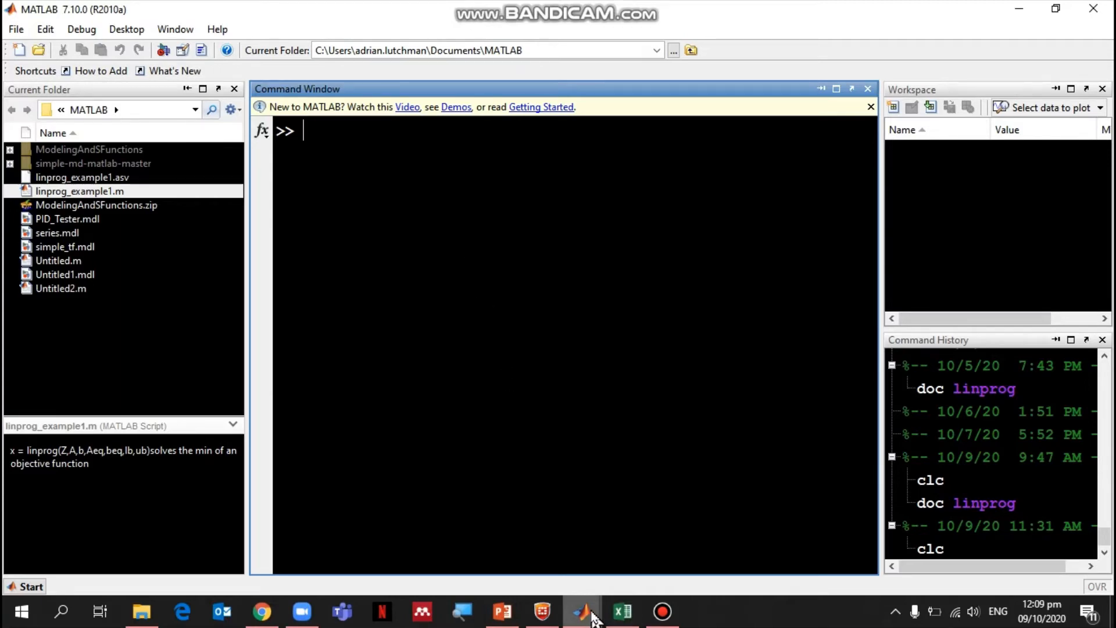
- Run the linprog_example1.m script in MATLAB and review the optimization output in the Command Window
mouse_move(592, 616)
left_click(604, 581)
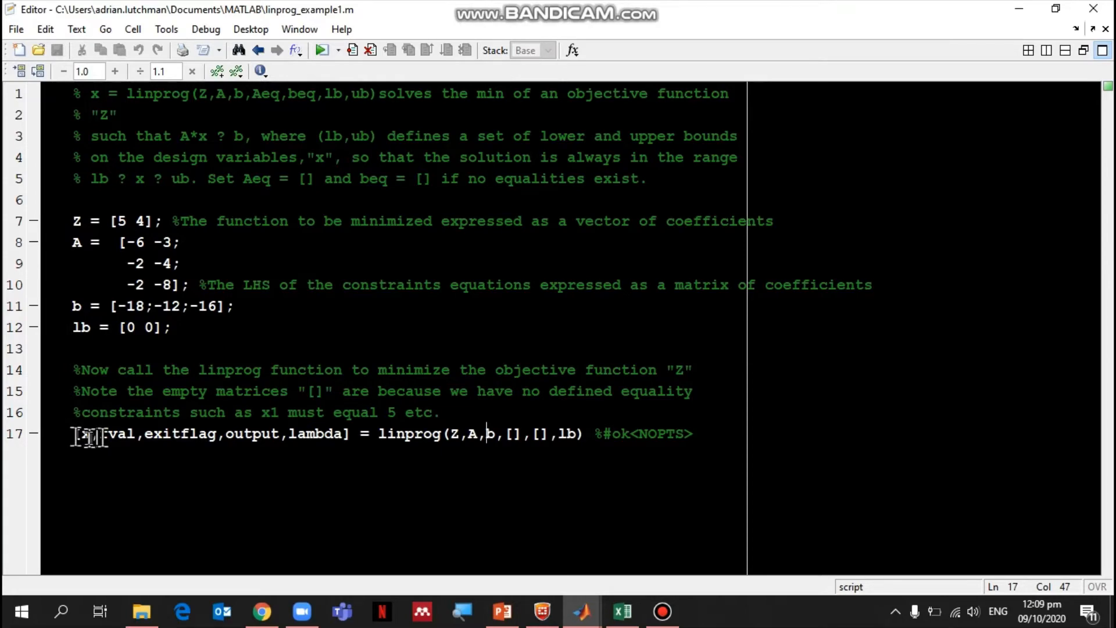
left_click(1018, 11)
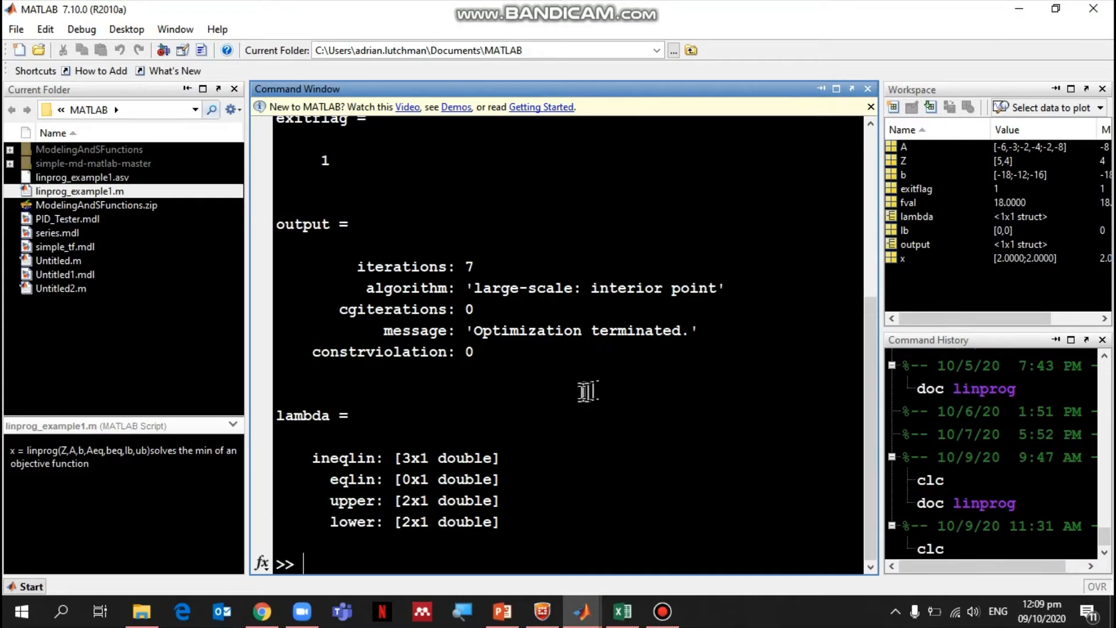
scroll(581, 391, "up", 4)
scroll(581, 392, "up", 1)
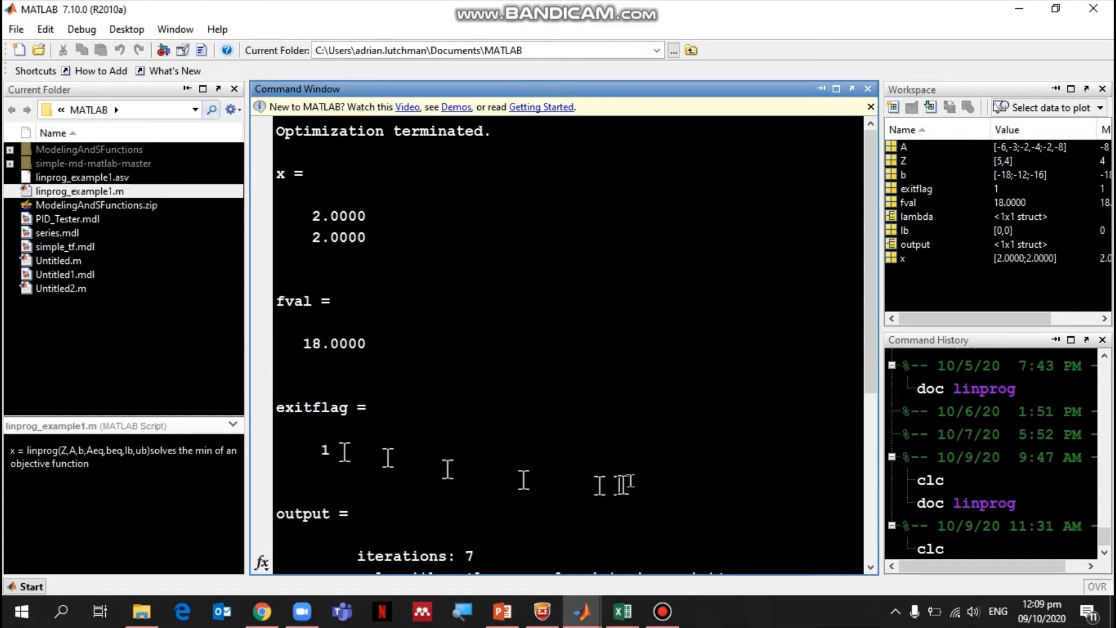
scroll(635, 459, "down", 5)
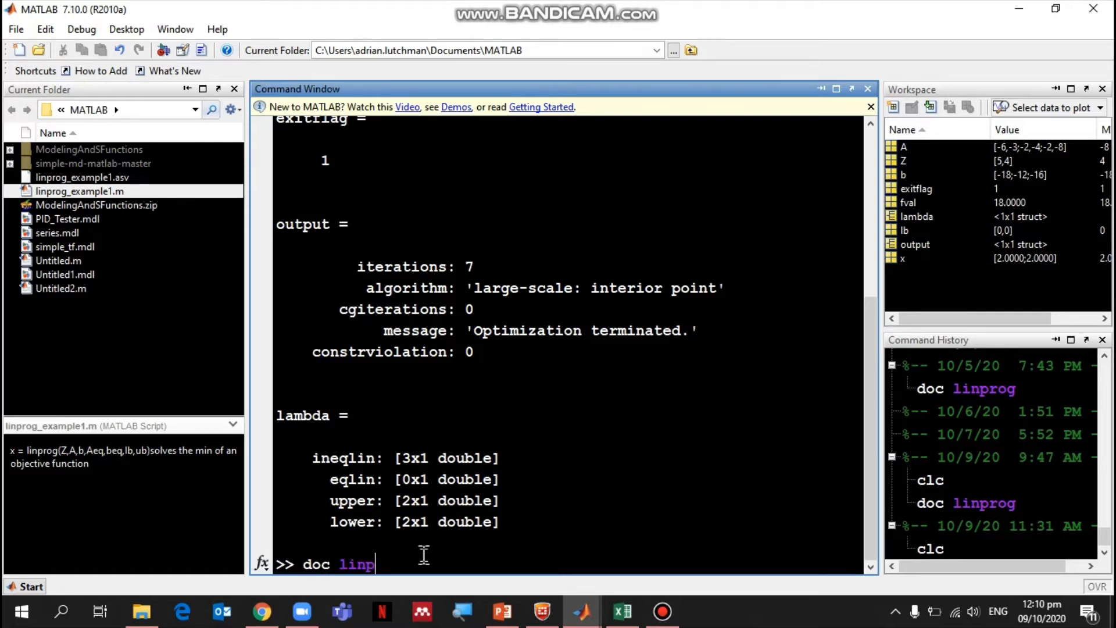
- Look up the linprog function with doc linprog, skim its help page down to the solver options, and dismiss it
key("Return")
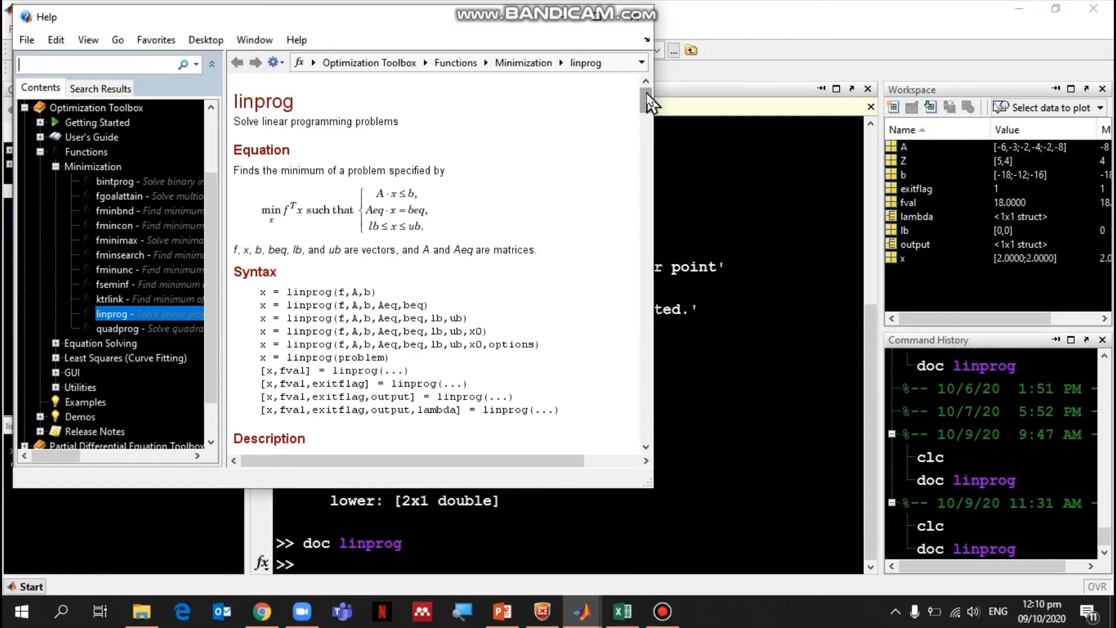
left_click_drag(647, 96, 673, 216)
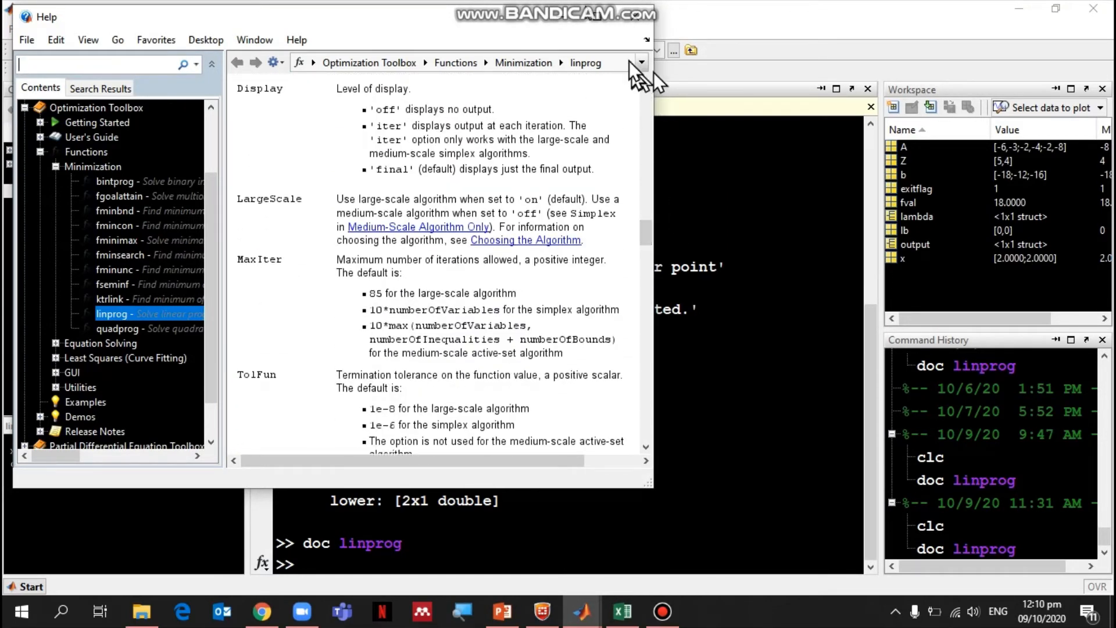
left_click(569, 19)
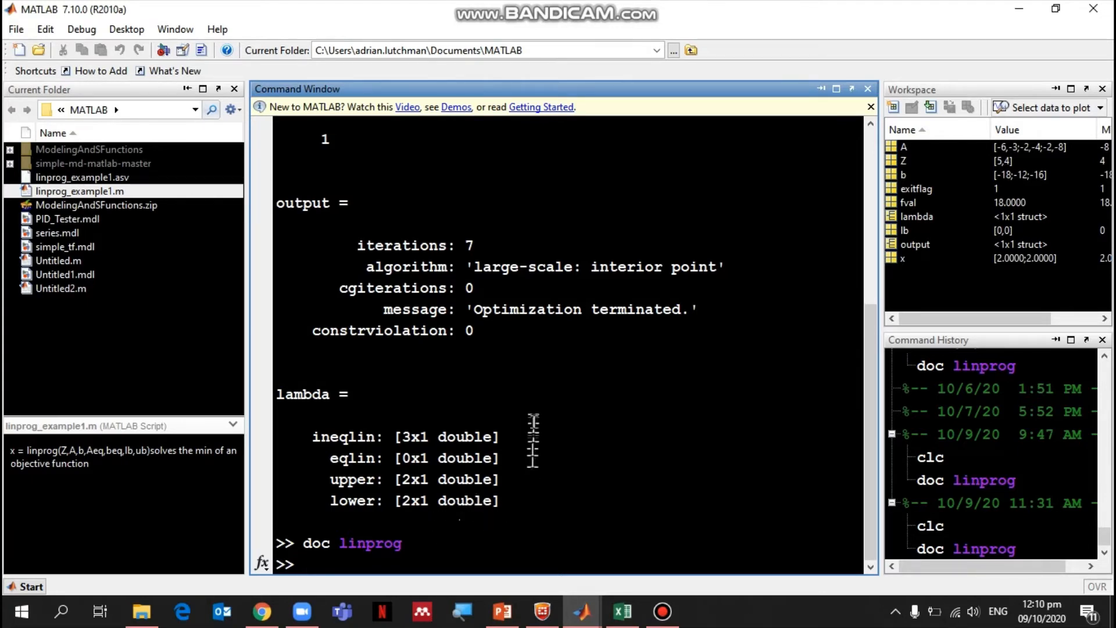
- Re-examine the x, fval, exitflag, output and lambda results in the Command Window
scroll(533, 440, "up", 5)
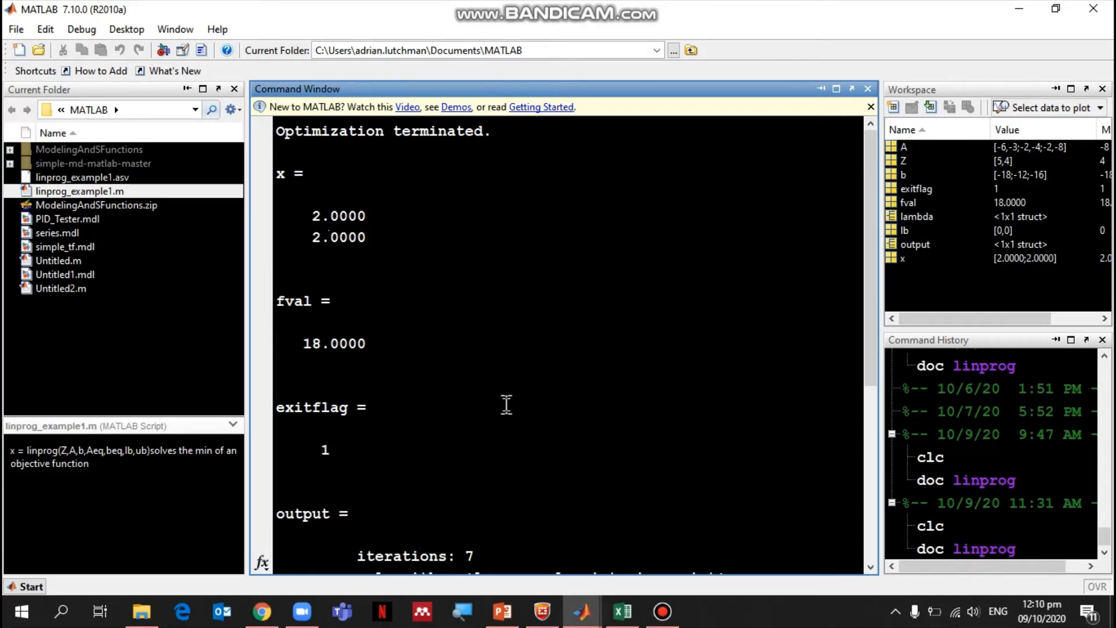
scroll(506, 404, "down", 4)
scroll(506, 404, "down", 1)
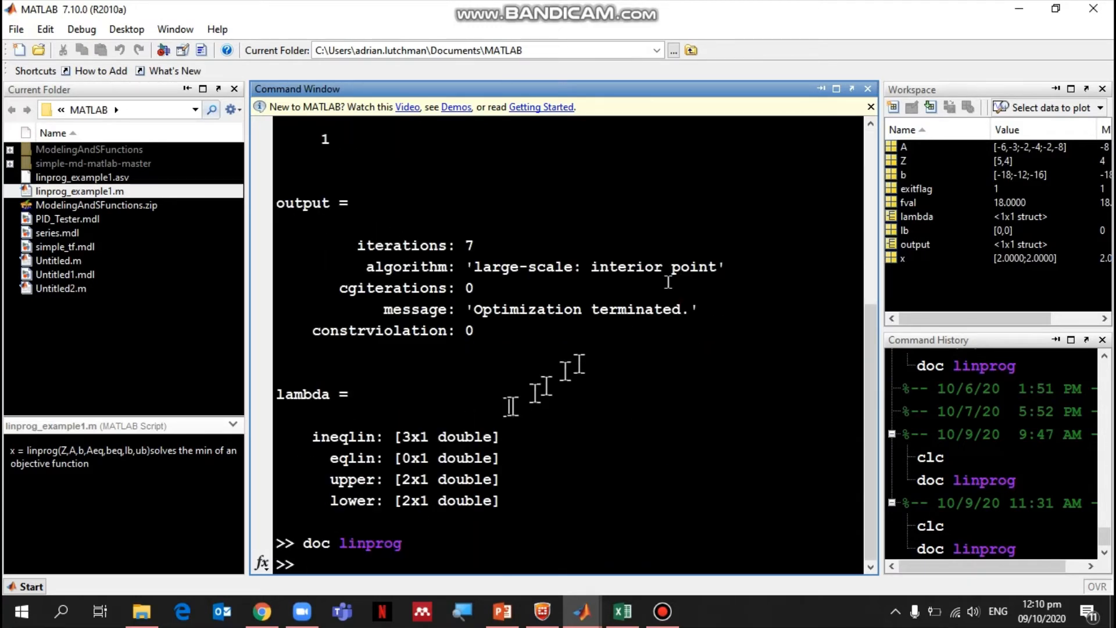
- Switch to PowerPoint, present the Excel Solution slide full screen, and end the slide show
left_click(1014, 12)
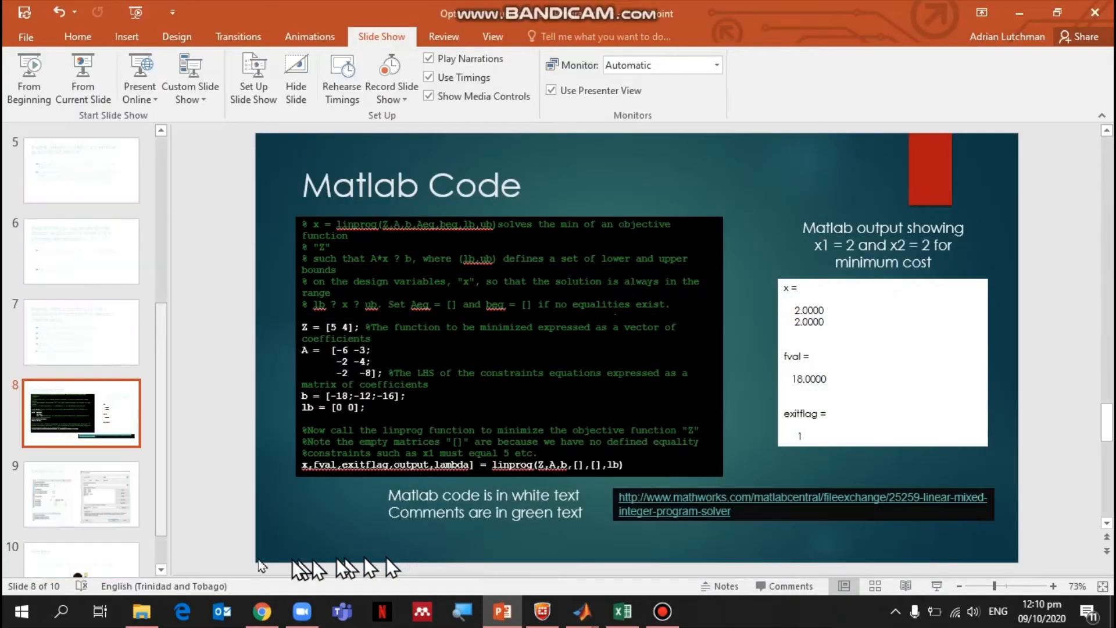
left_click(110, 507)
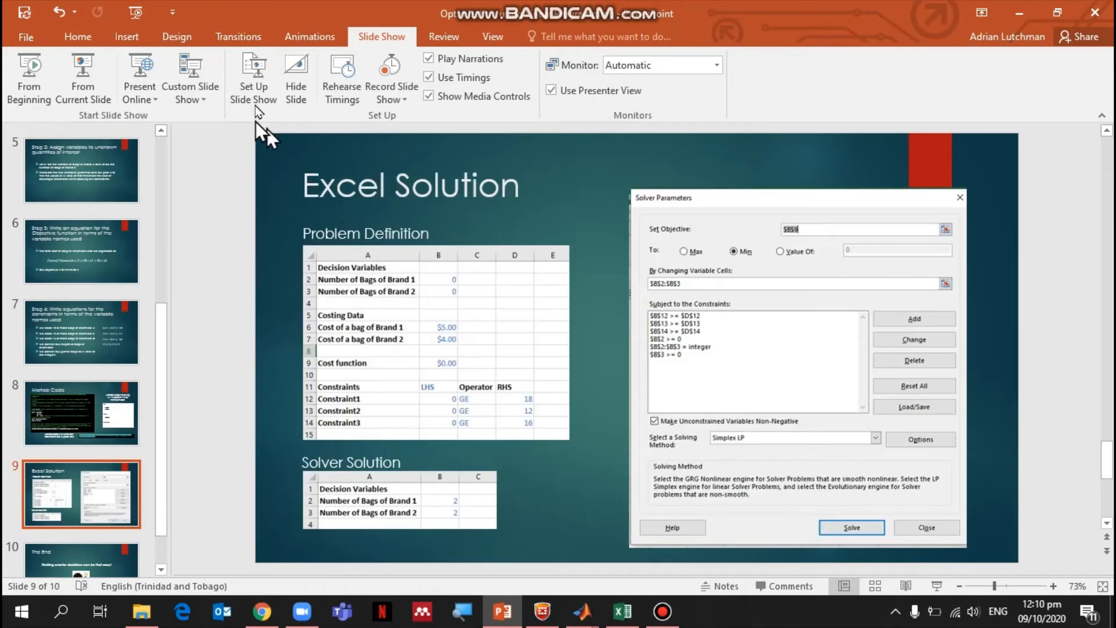
left_click(93, 84)
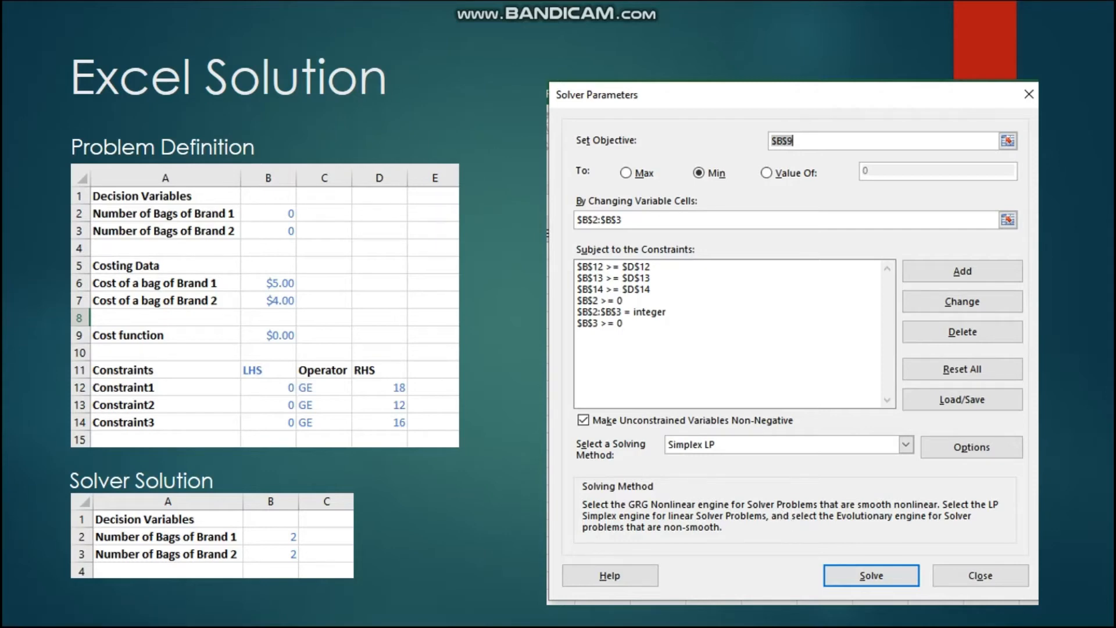
key("Escape")
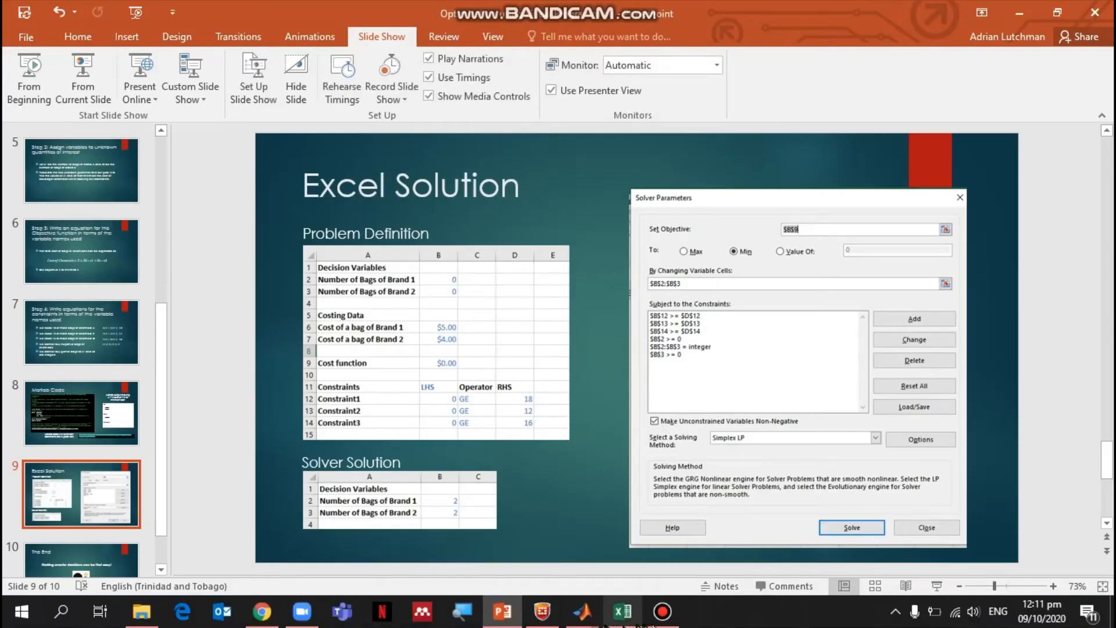
- Switch to the LP Problem 1 sheet in Excel and examine the decision variable cells B2 and B3
left_click(623, 610)
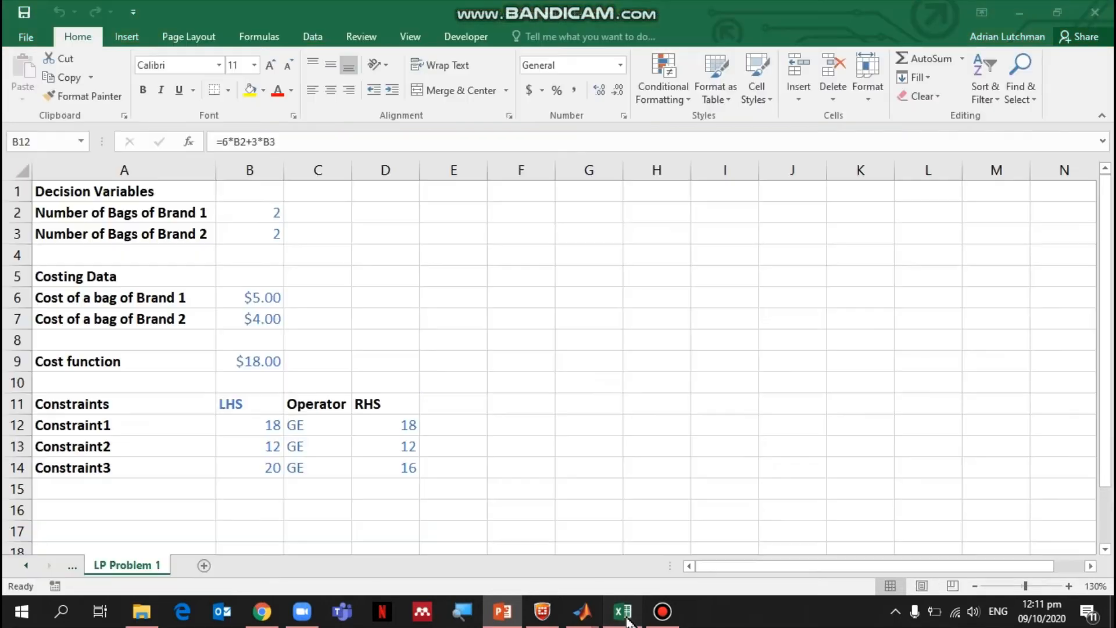
left_click(381, 382)
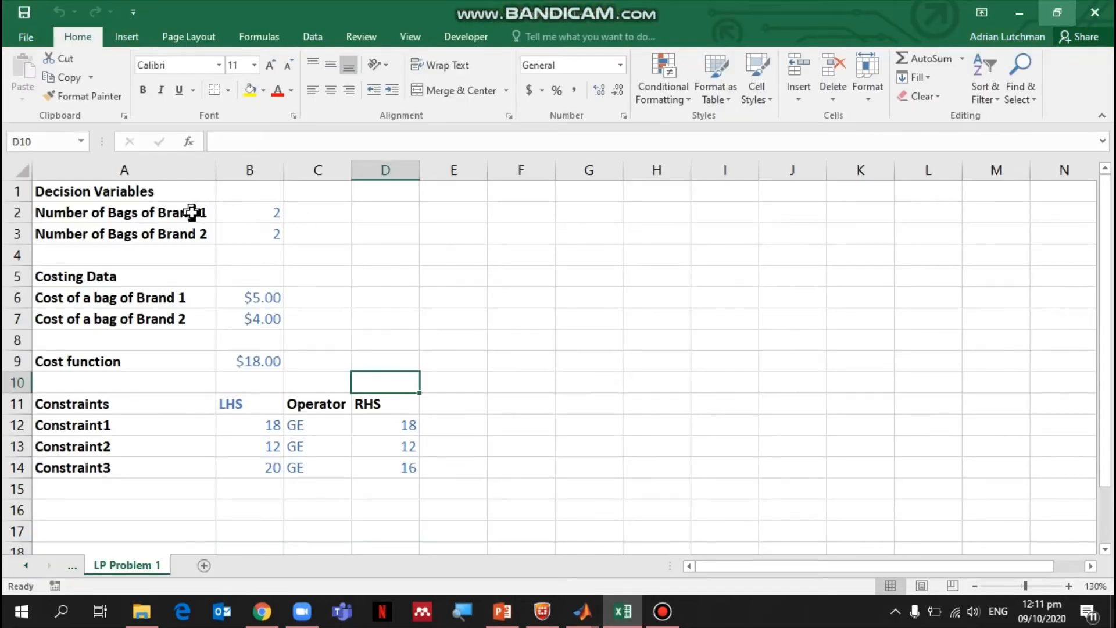
left_click(191, 213)
left_click(231, 213)
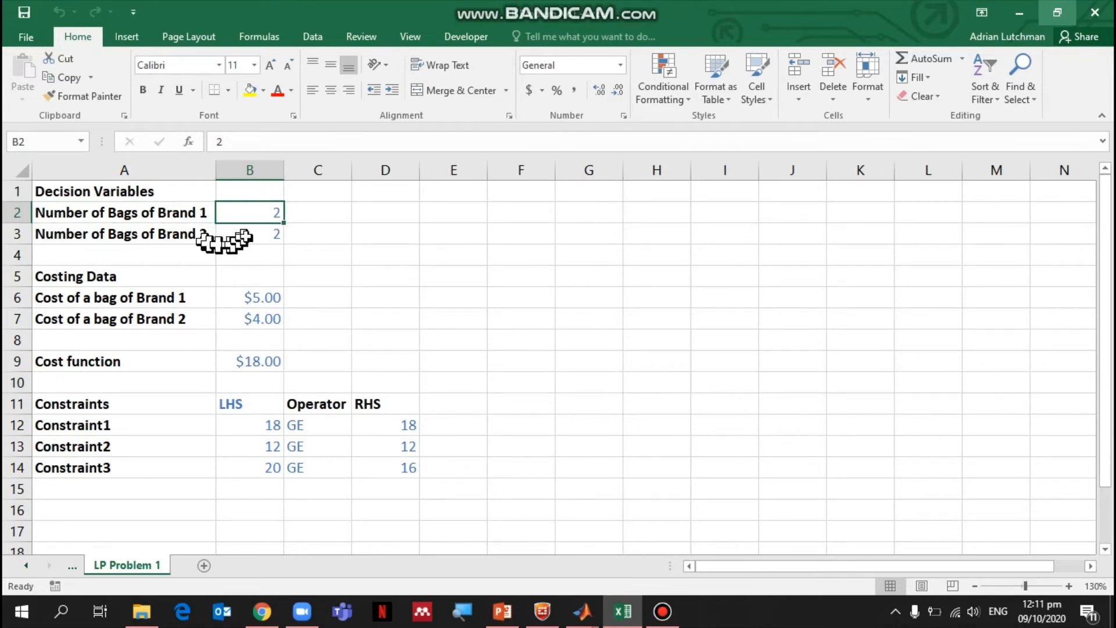
left_click(243, 236)
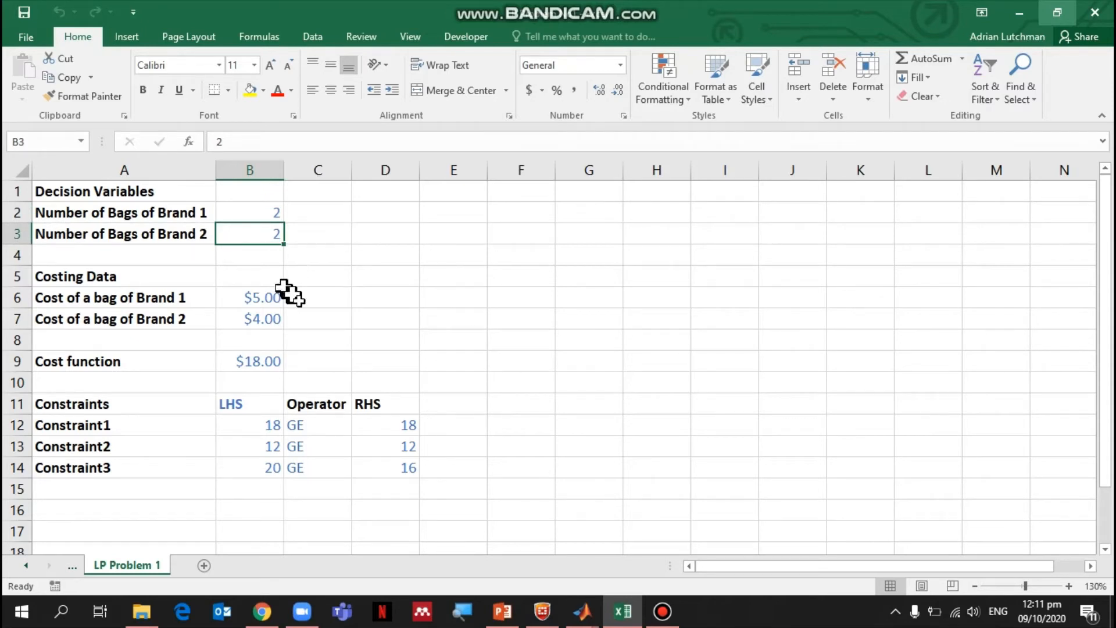
- Inspect the bag costs in B6 and B7 and the cost function formula in B9
left_click(298, 311)
left_click(256, 298)
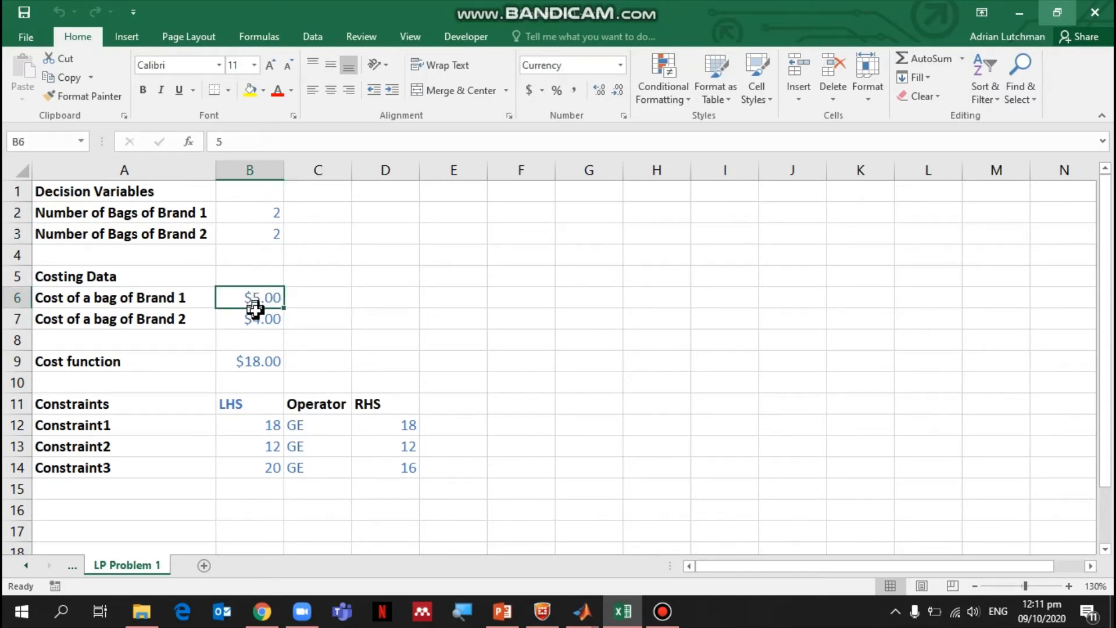
left_click(252, 311)
left_click(264, 293)
left_click(260, 315)
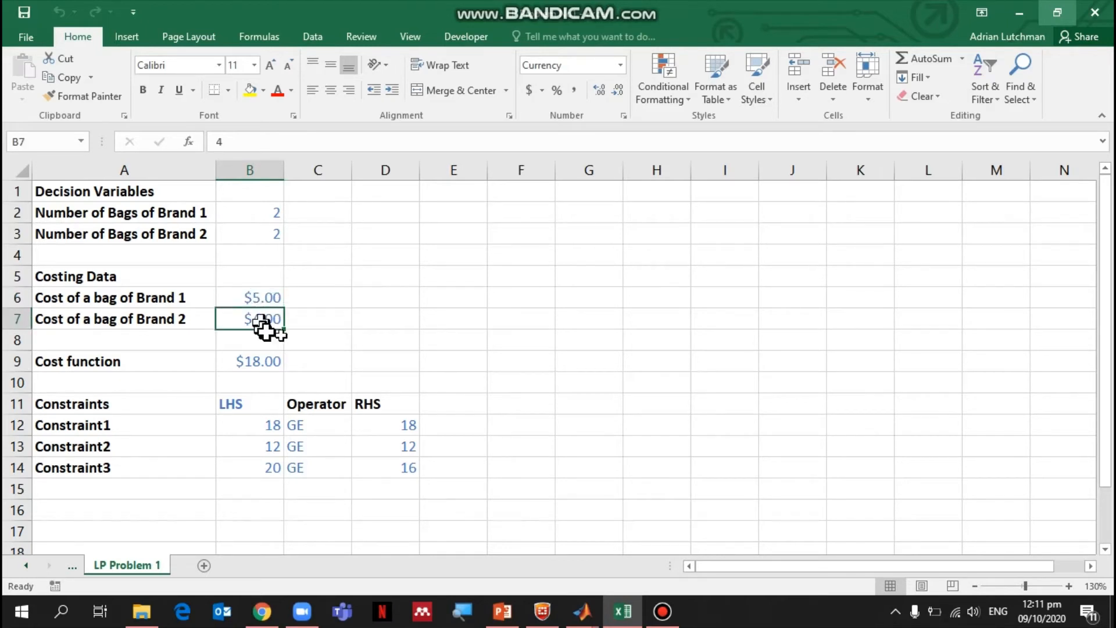
left_click(335, 309)
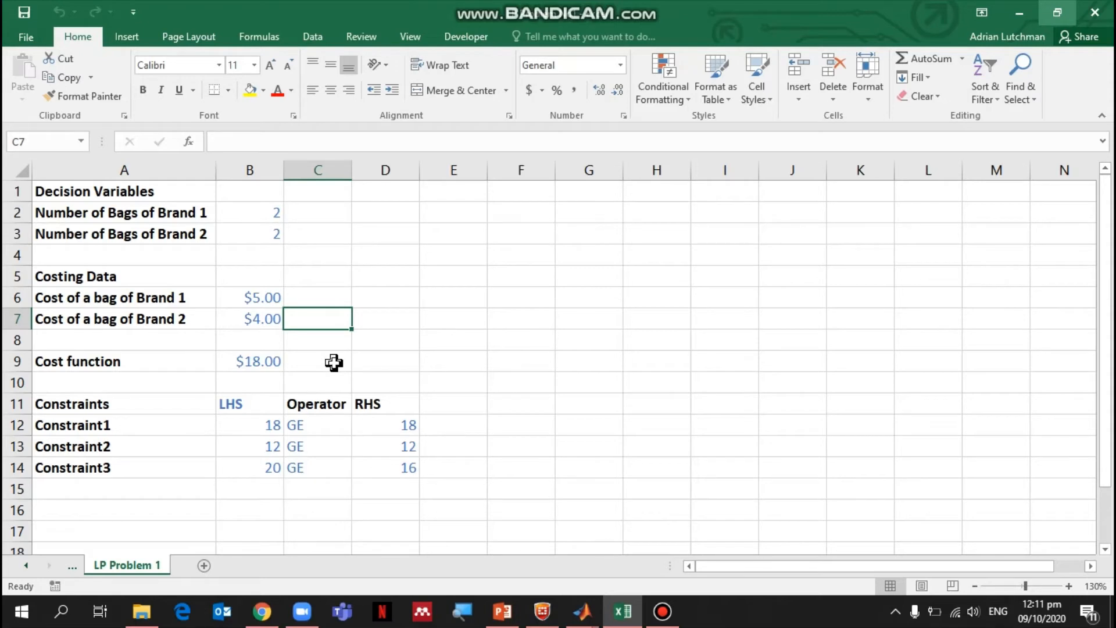
left_click(250, 365)
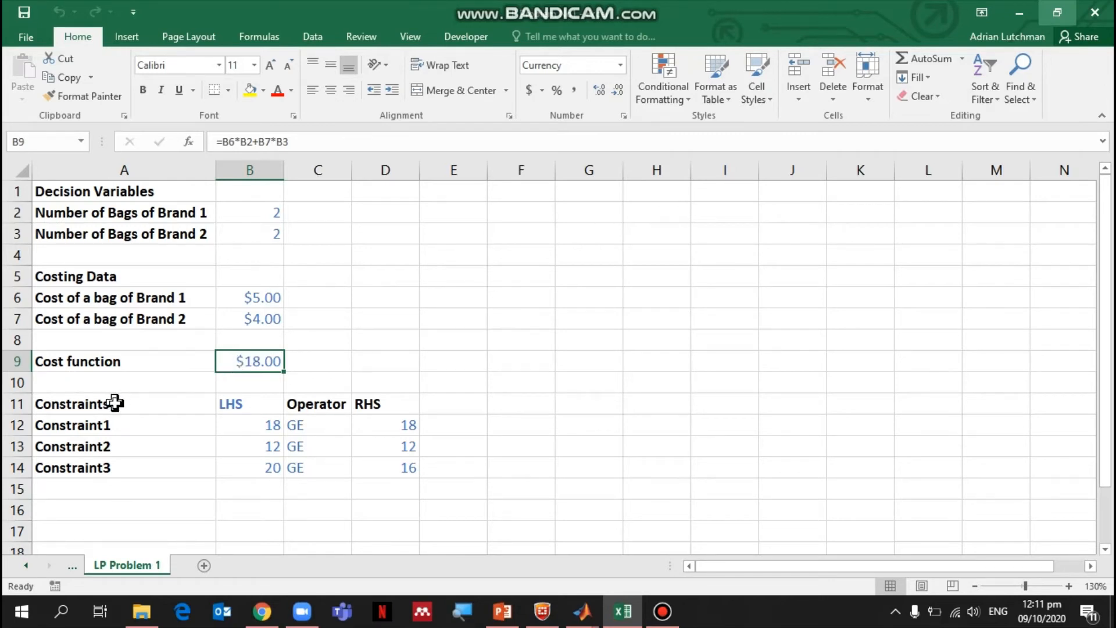
- Examine the constraints table, covering Constraint1's left-hand formula, its operator and the right-hand values in D12 to D14
left_click(232, 418)
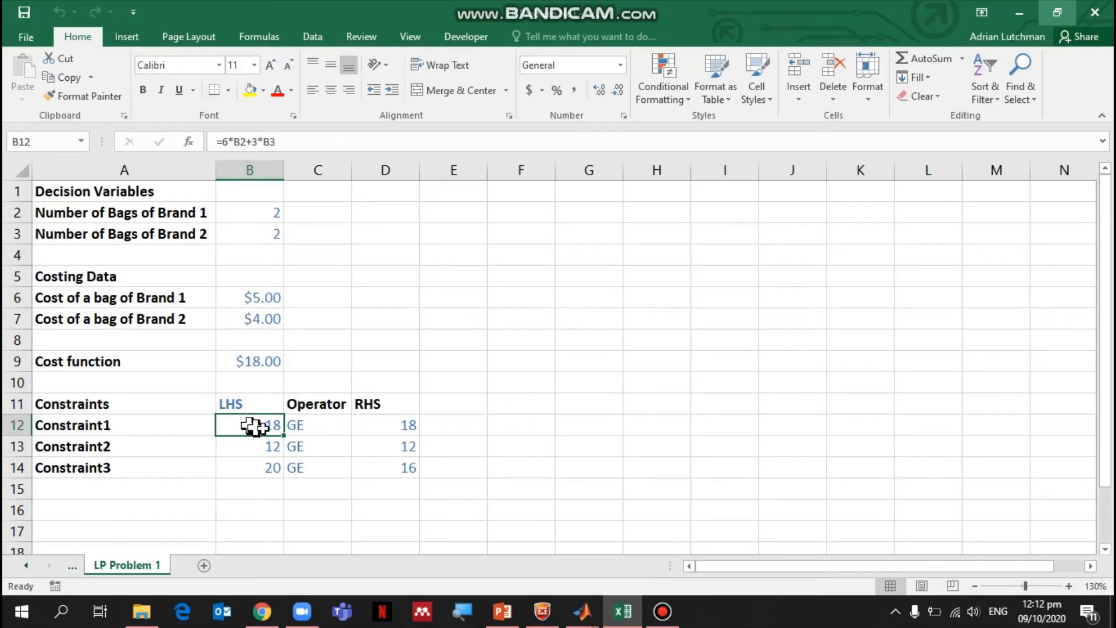
left_click(296, 435)
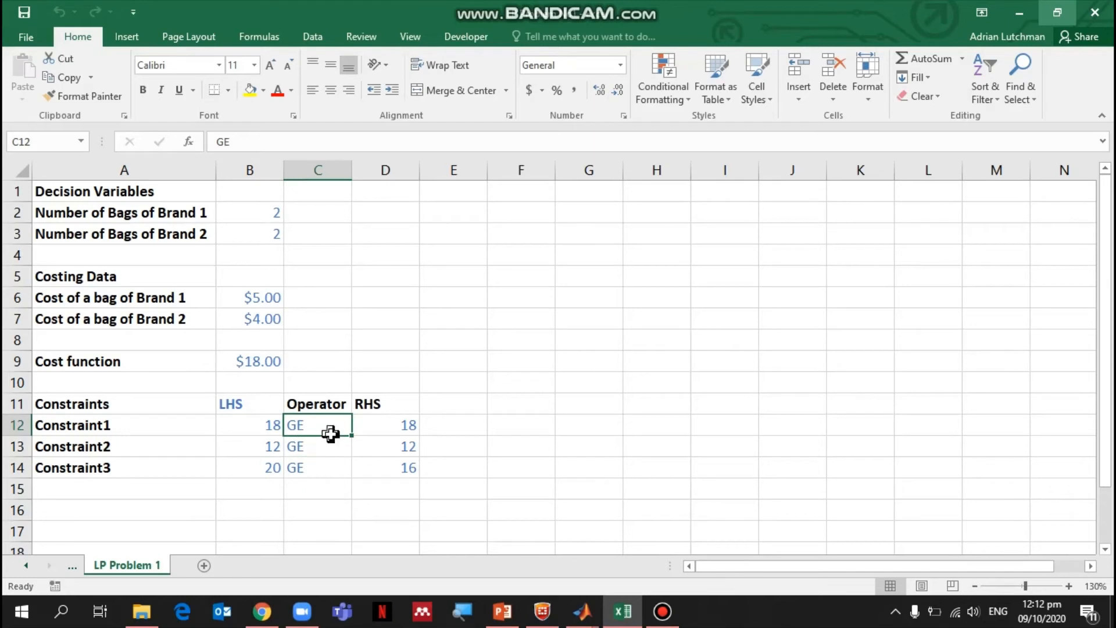
left_click(392, 425)
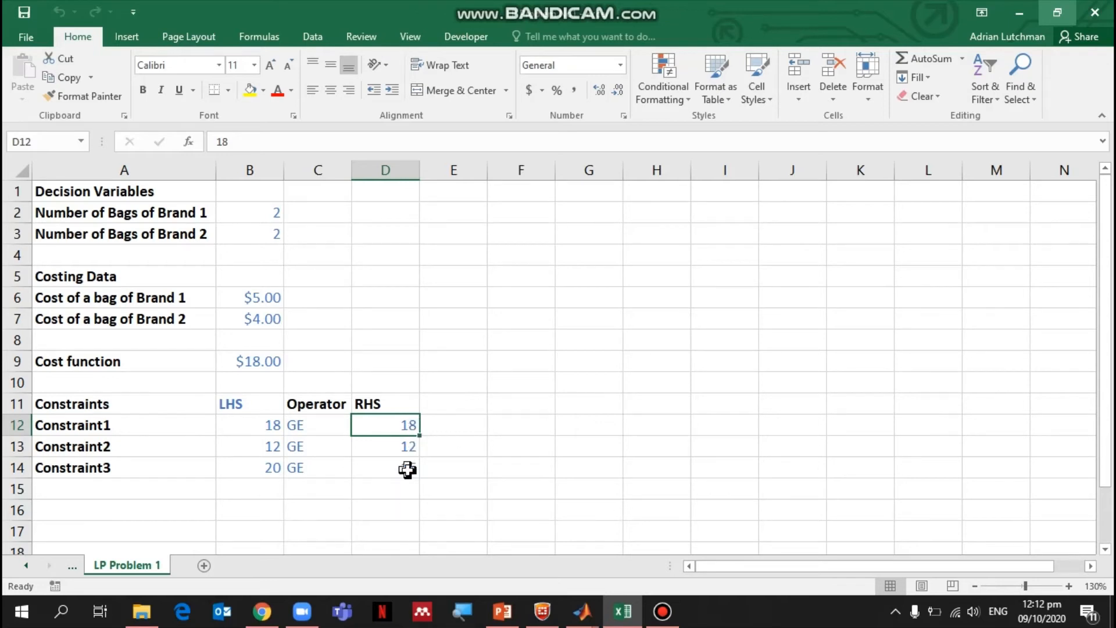
left_click(394, 439)
left_click(385, 471)
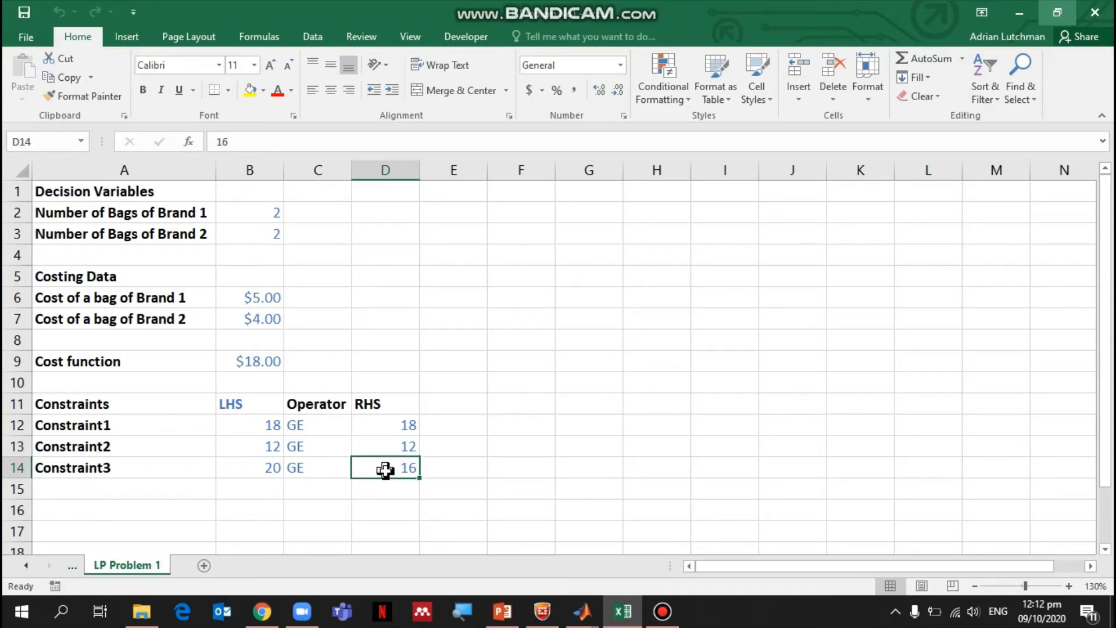
left_click(119, 462)
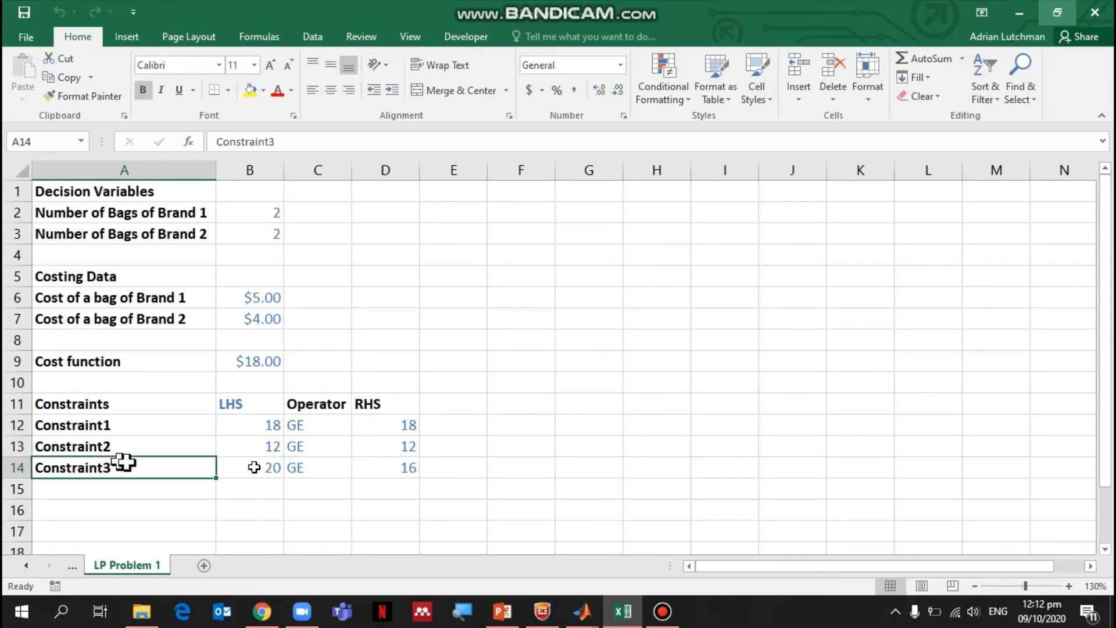
left_click(479, 445)
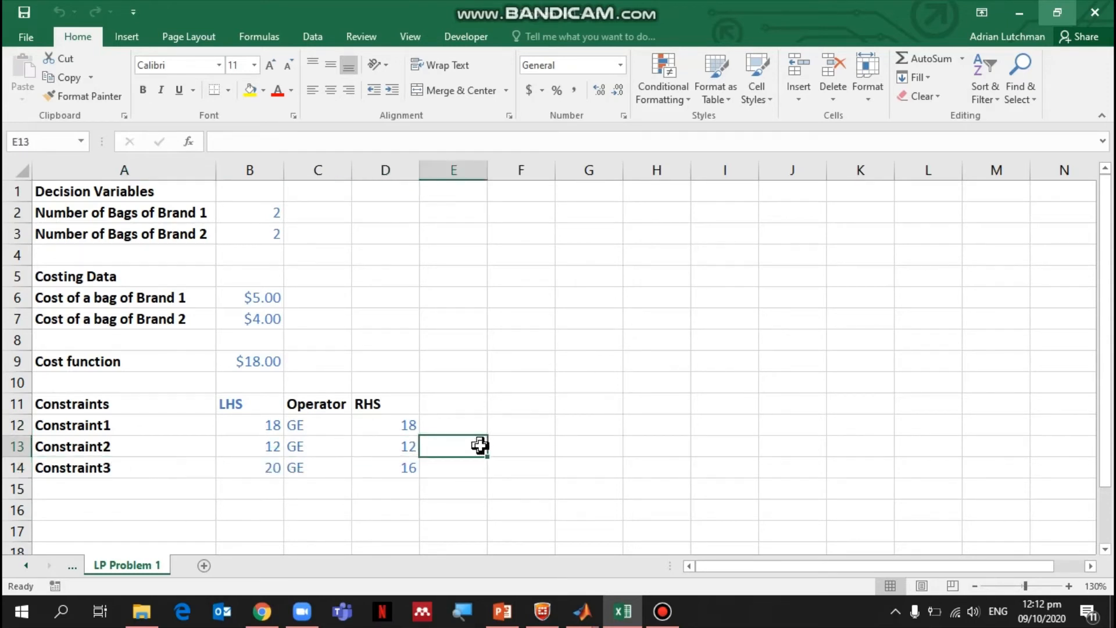
left_click(456, 323)
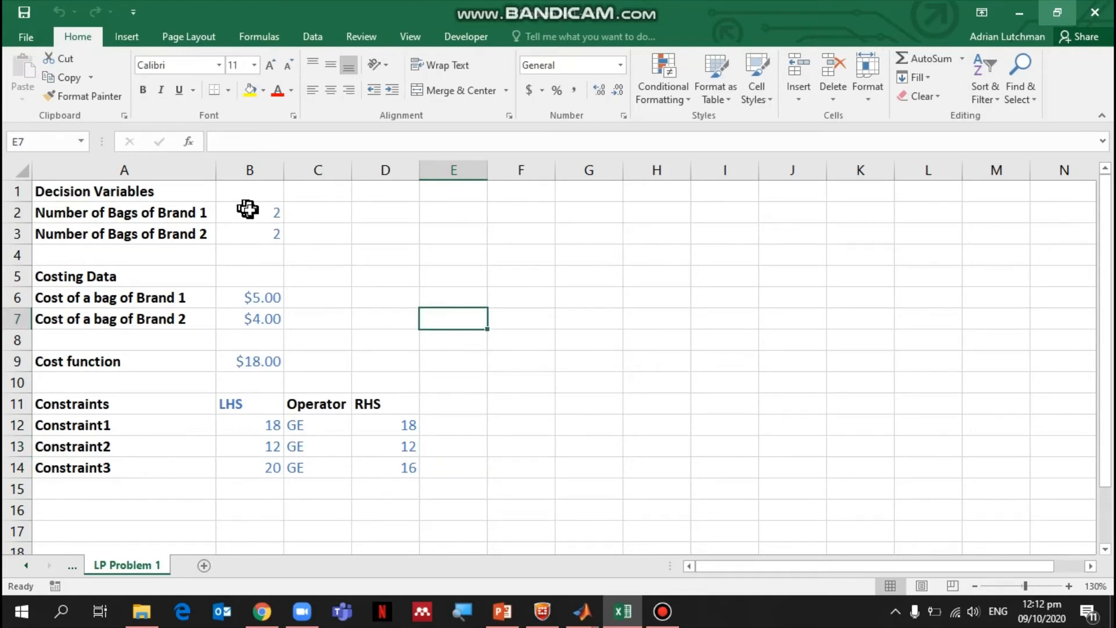
- Set the number of bags of Brand 1 and Brand 2 in B2:B3 to 0
left_click_drag(249, 211, 249, 225)
type("0")
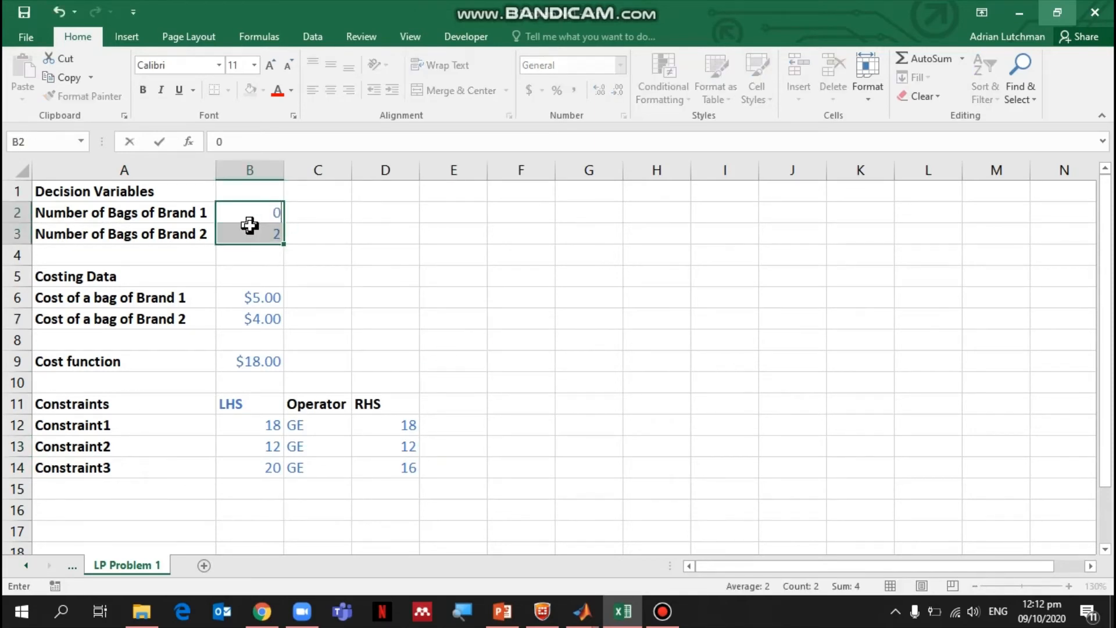
key("Return")
type("0")
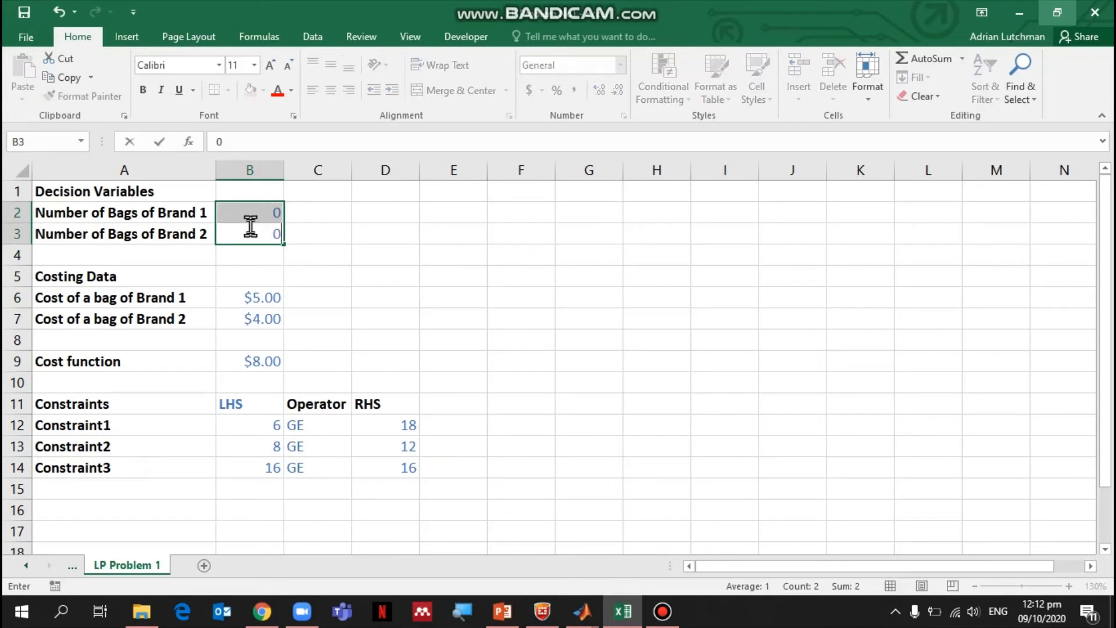
key("Return")
left_click(456, 275)
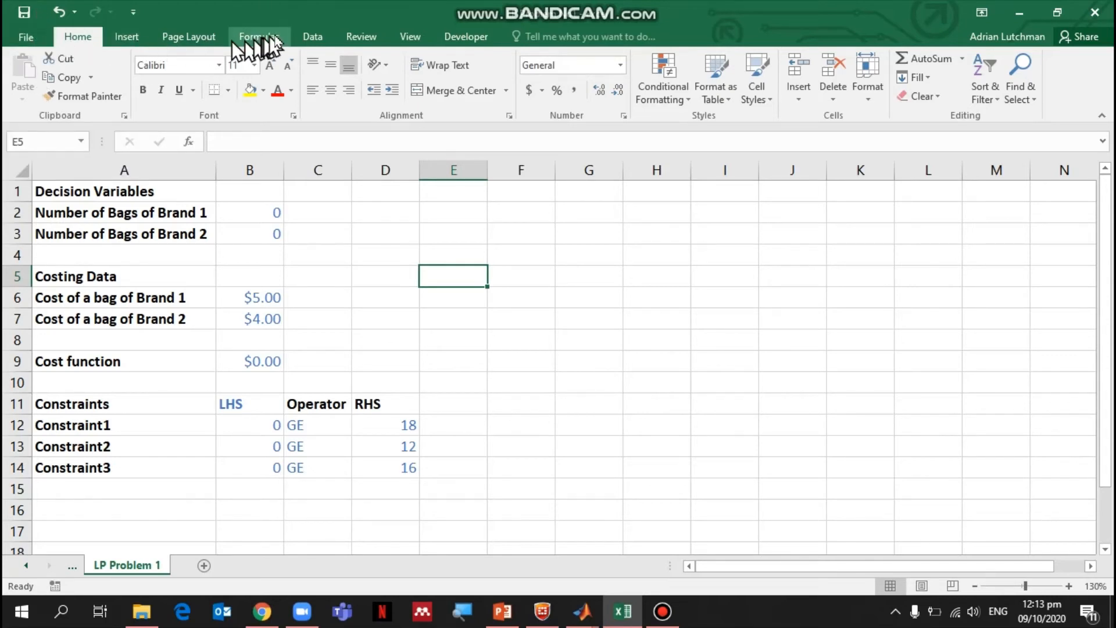
- Check in Excel's add-in options whether the Solver Add-in is enabled, leaving the add-in selection as it is
left_click(314, 37)
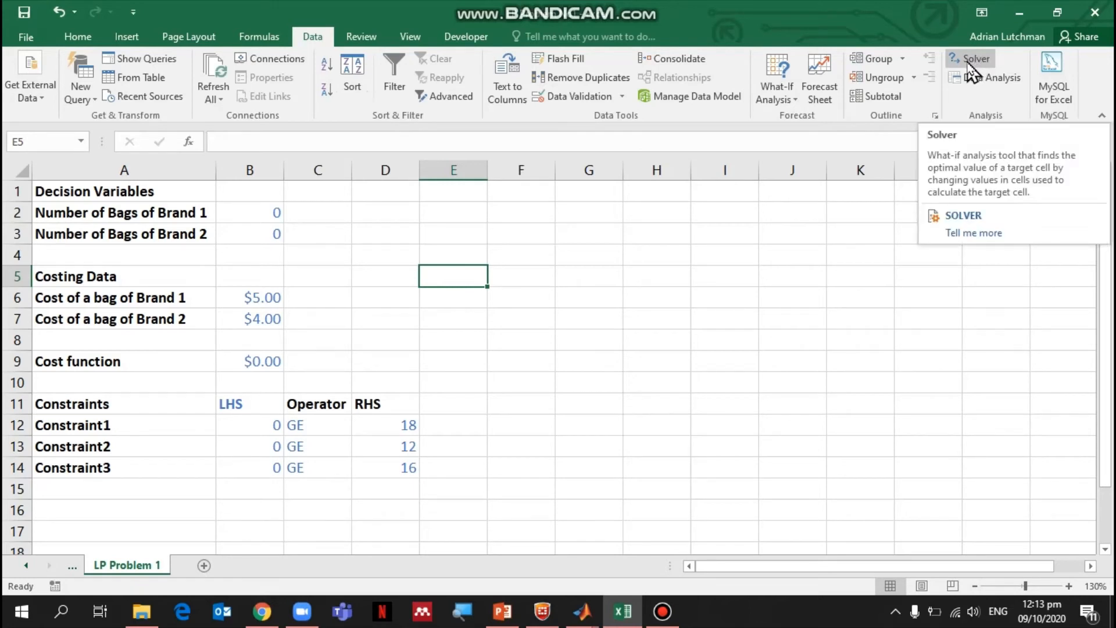
left_click(27, 39)
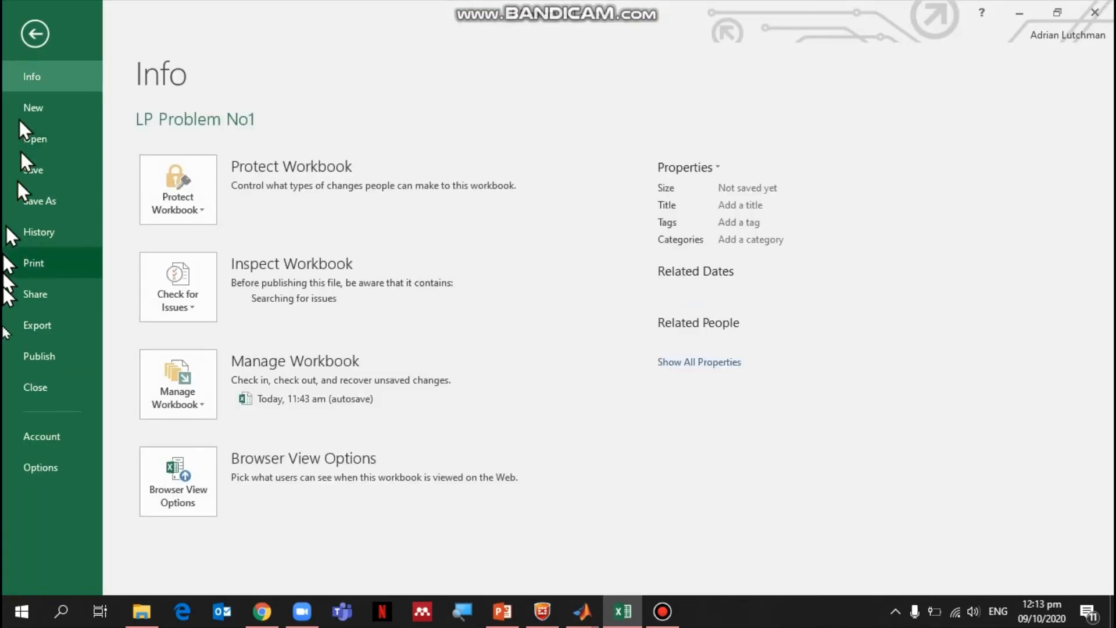
key("Escape")
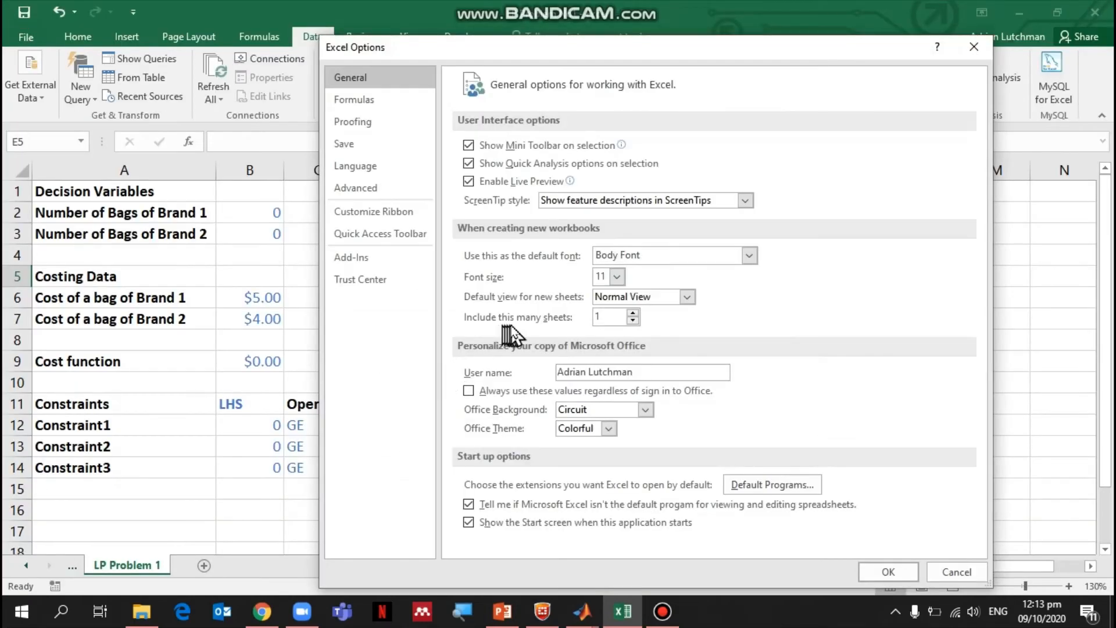
left_click(387, 262)
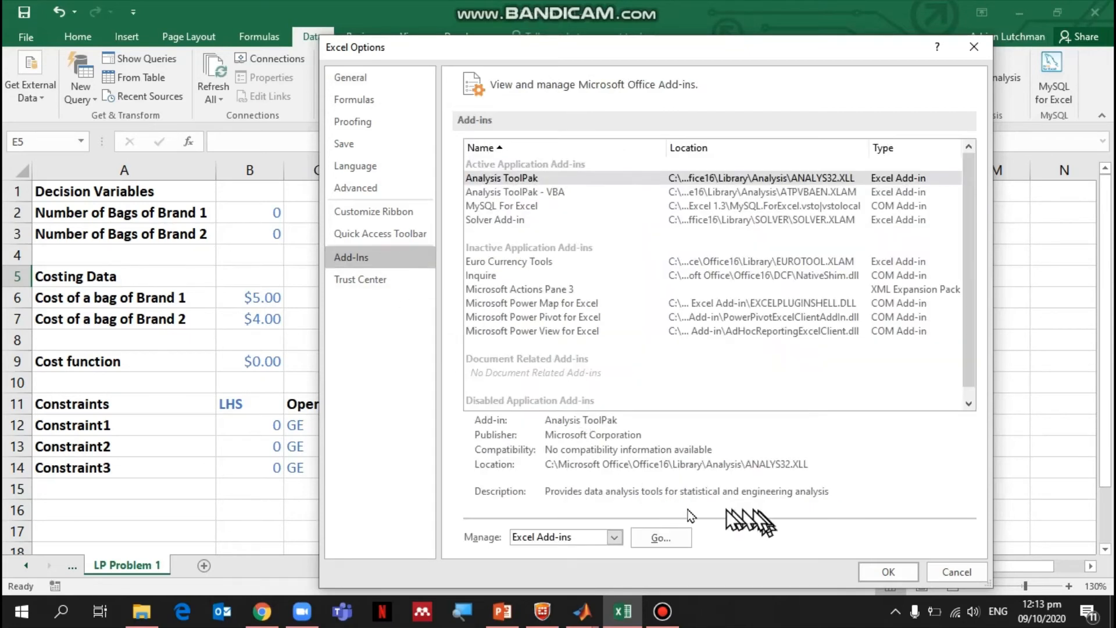
left_click(661, 537)
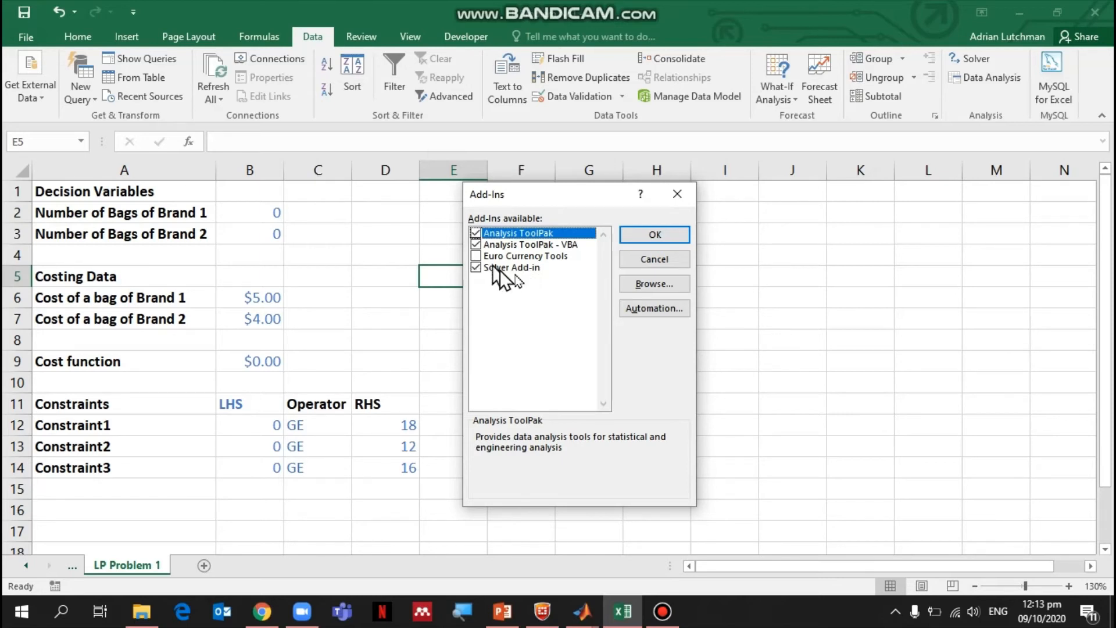
left_click(639, 259)
left_click(503, 320)
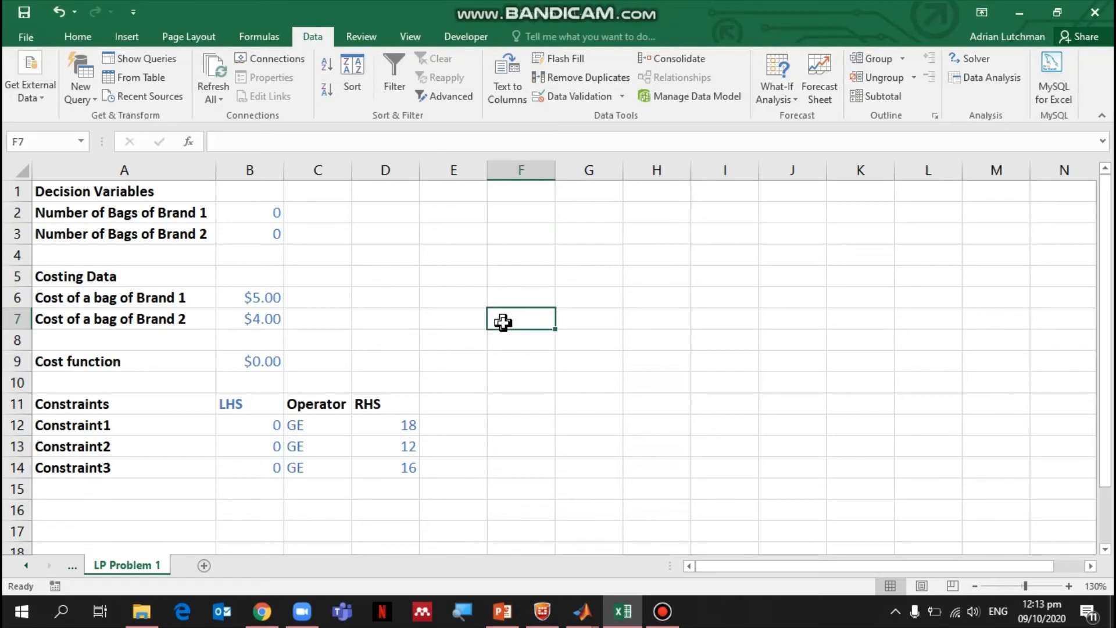
left_click(379, 253)
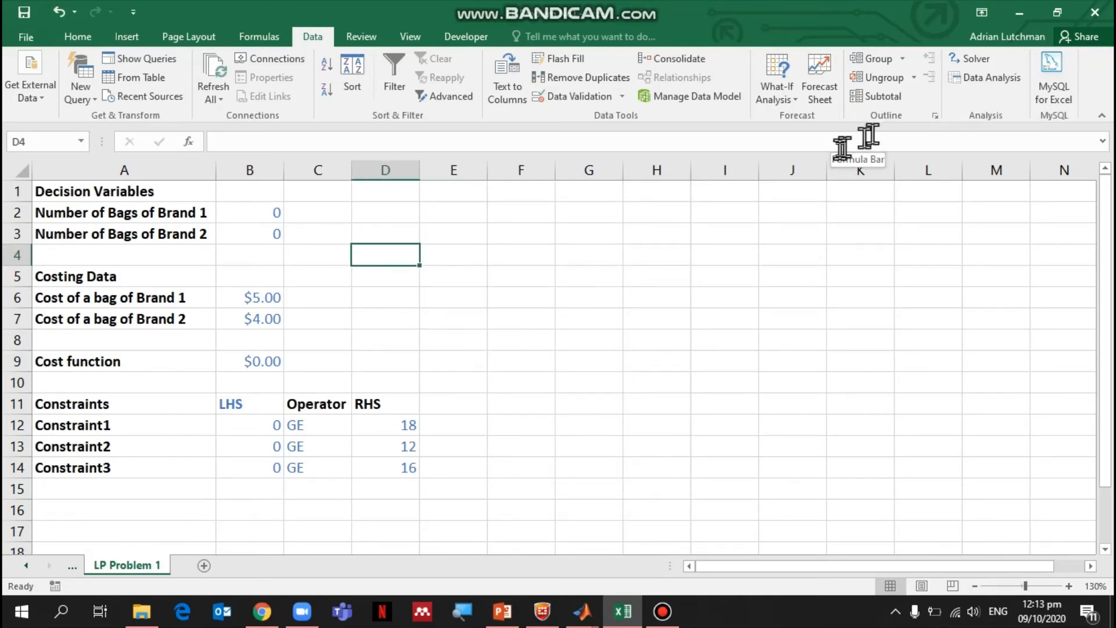
- Open Solver and review its objective cell B9, the Min goal and the changing variable cells B2:B3
left_click(965, 63)
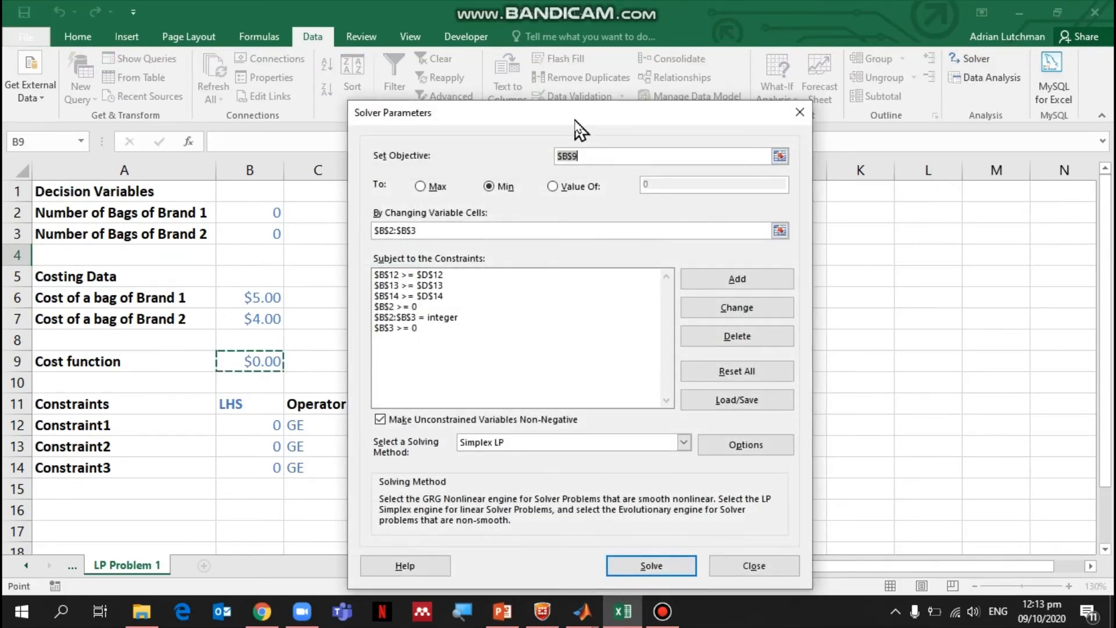
left_click_drag(576, 120, 690, 70)
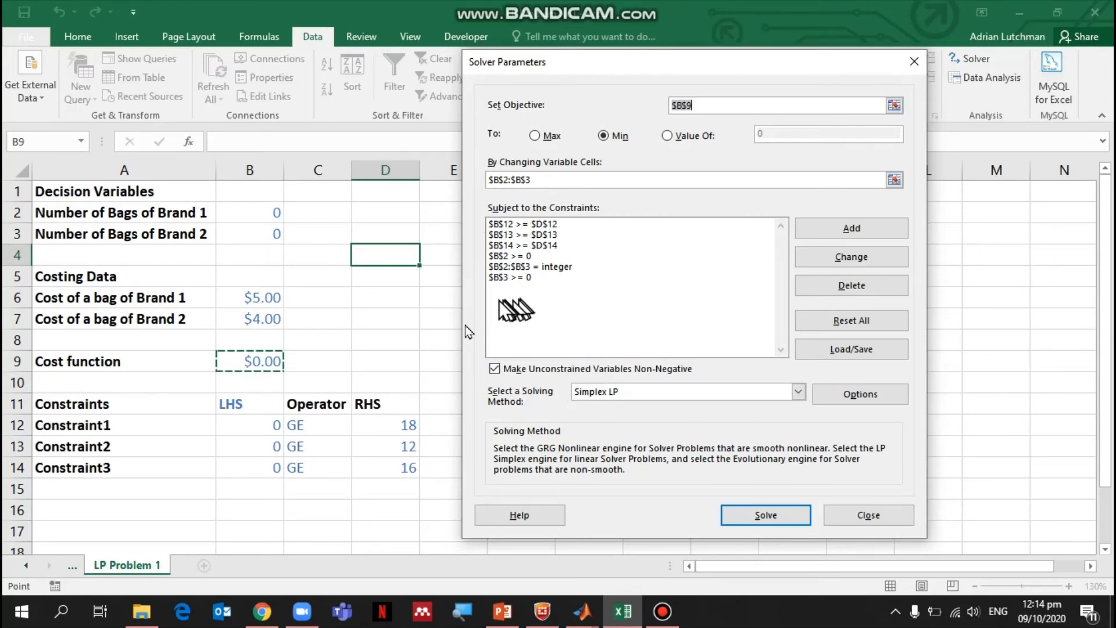
left_click(526, 180)
left_click(533, 179)
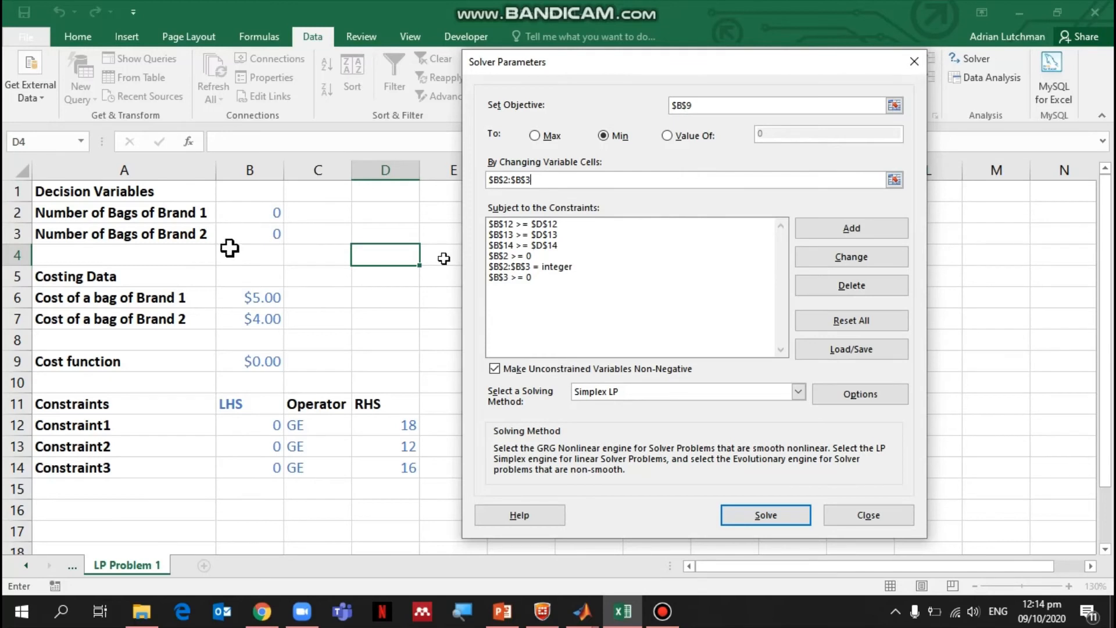
- Examine how the Solver constraint B12 >= D12 is defined, including the operator choices, without changing it
left_click(570, 224)
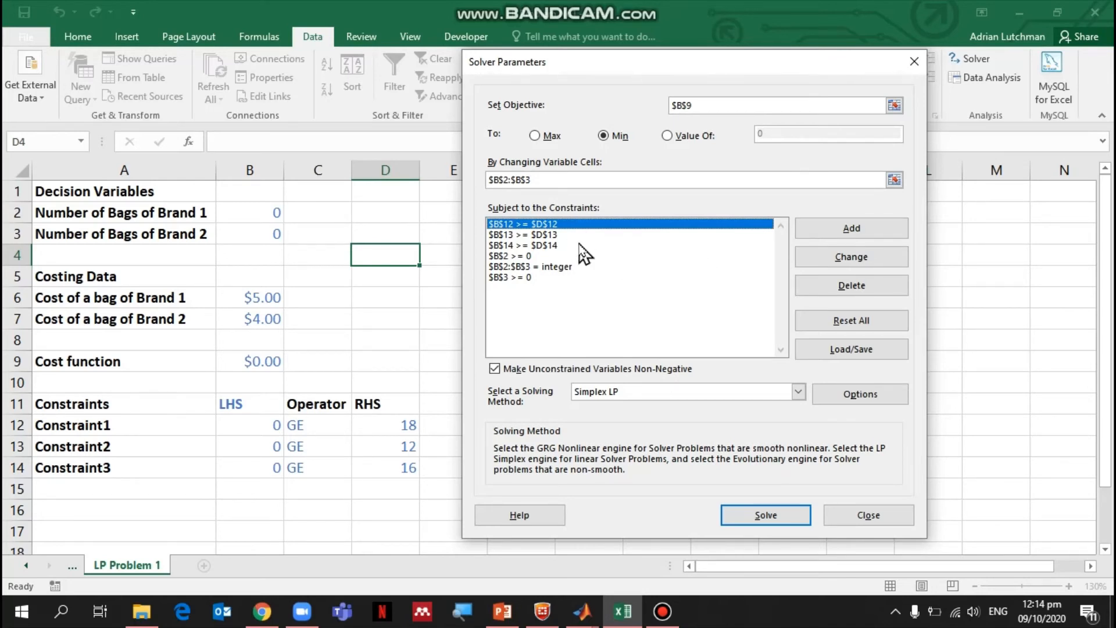
left_click(837, 256)
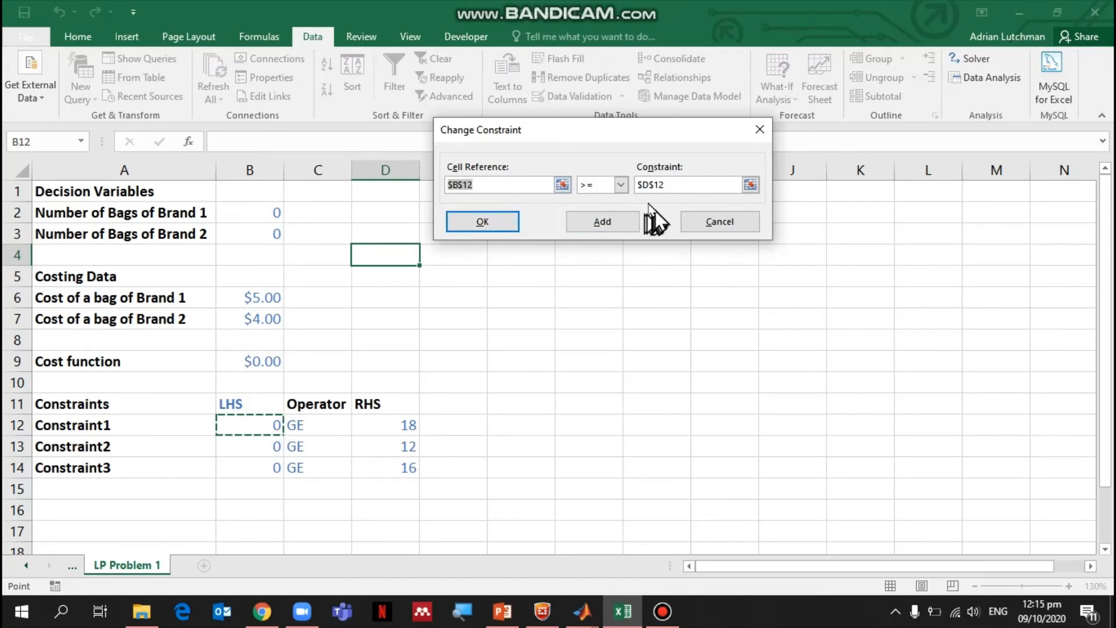
left_click(622, 186)
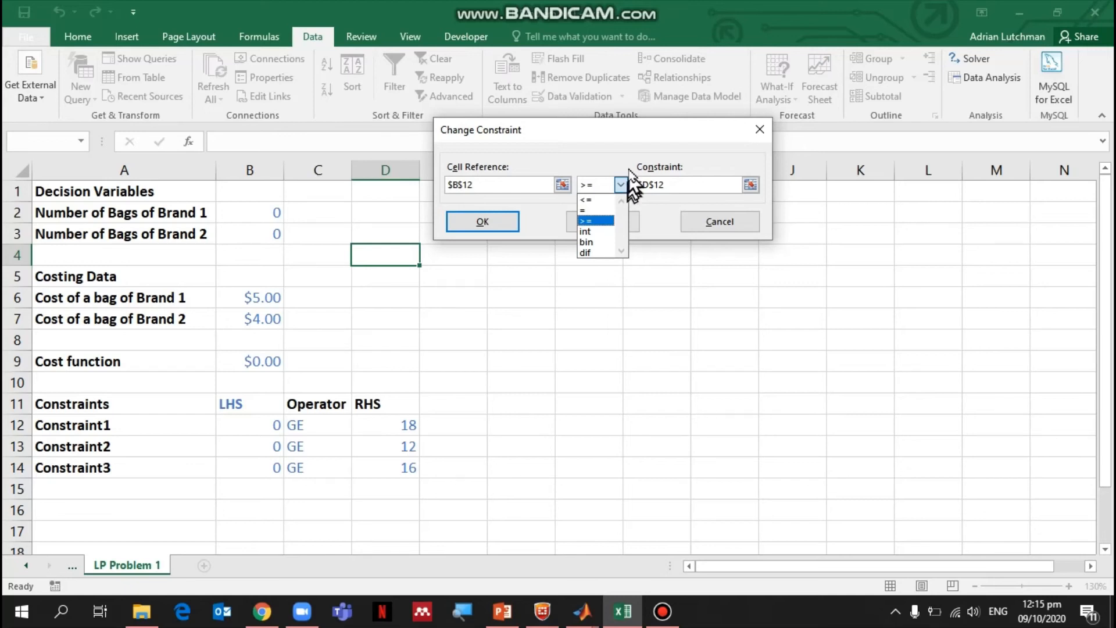
left_click(630, 170)
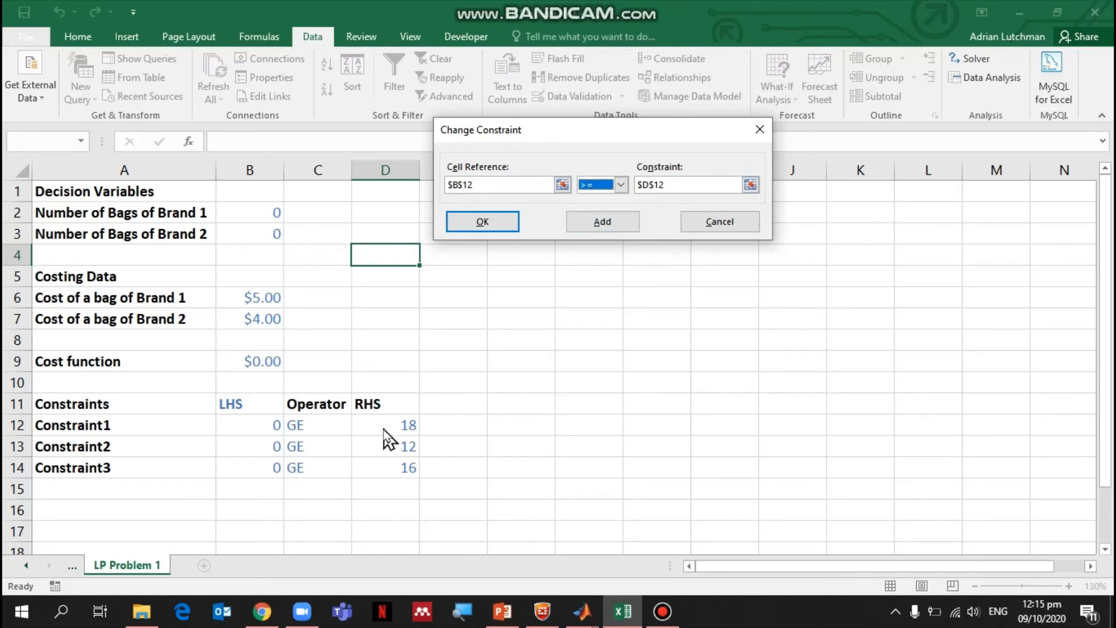
left_click(617, 228)
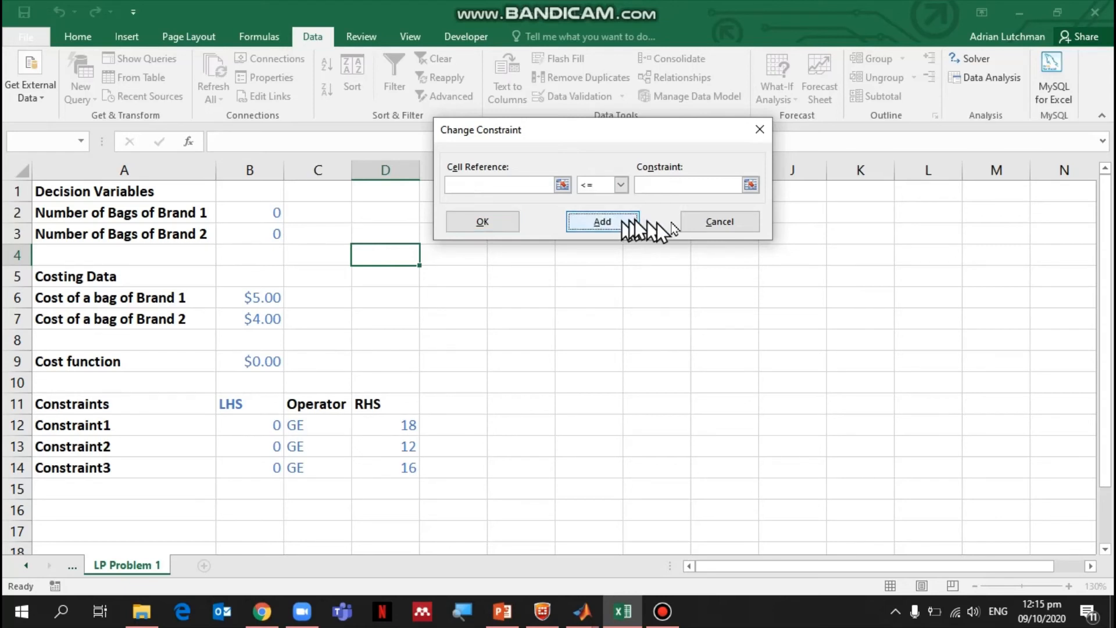
left_click(707, 226)
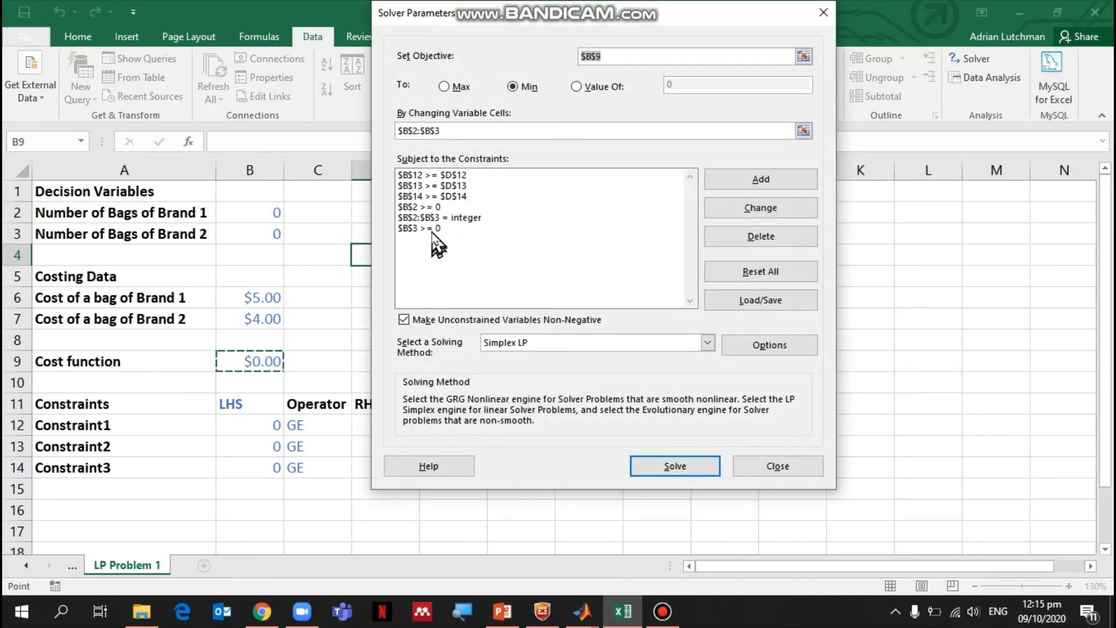
- Review the other Solver constraints, covering row 14 and the non-negativity conditions on B2 and B3
left_click(453, 177)
left_click(462, 198)
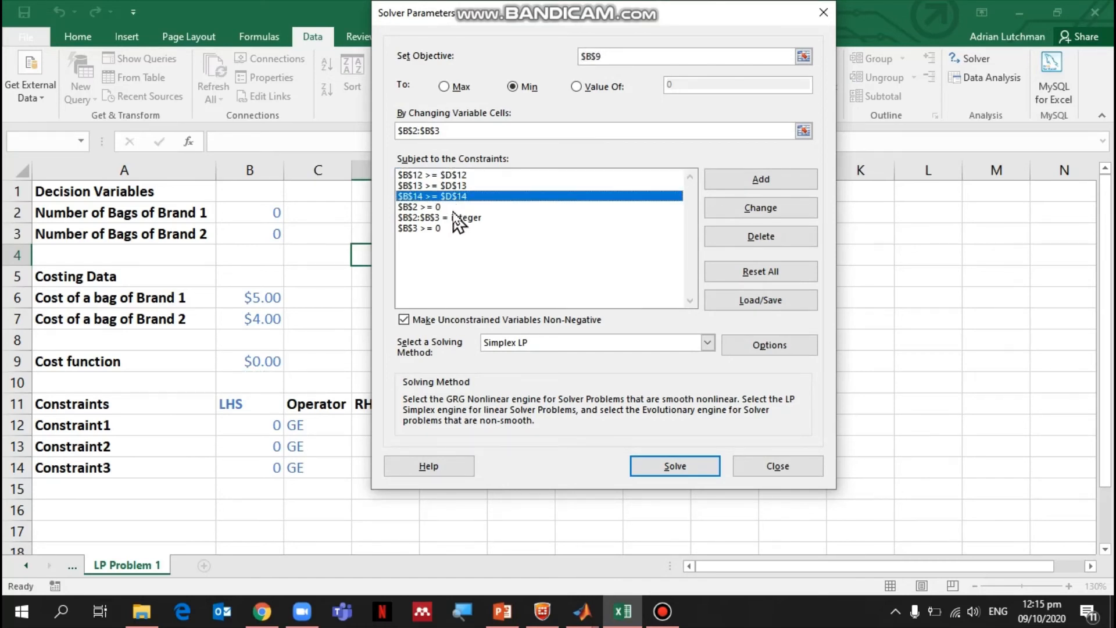
left_click(454, 208)
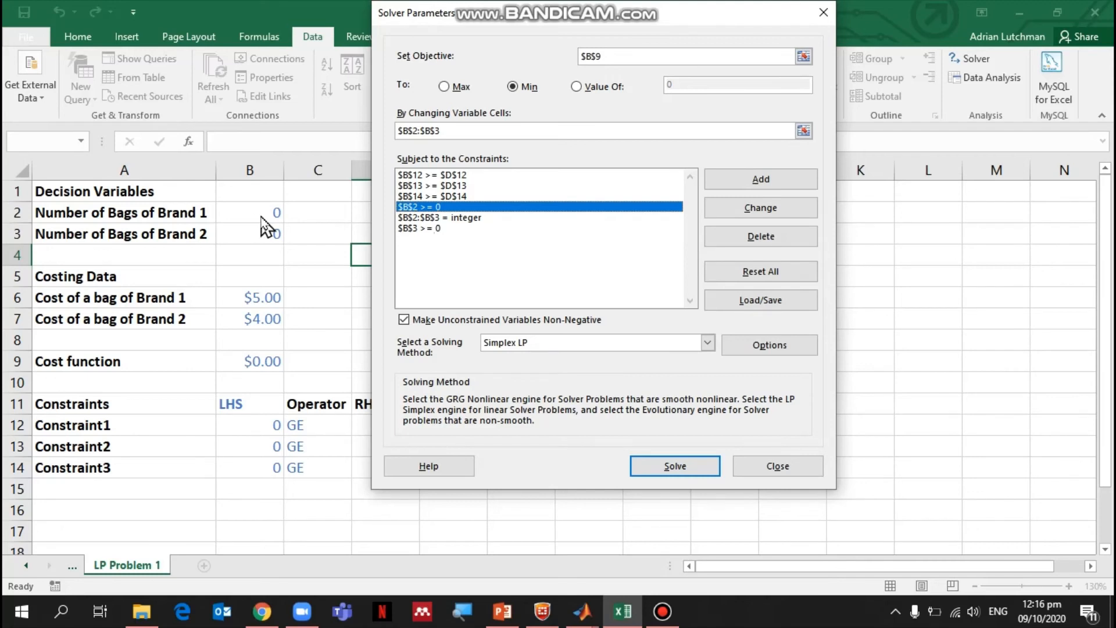
left_click(437, 228)
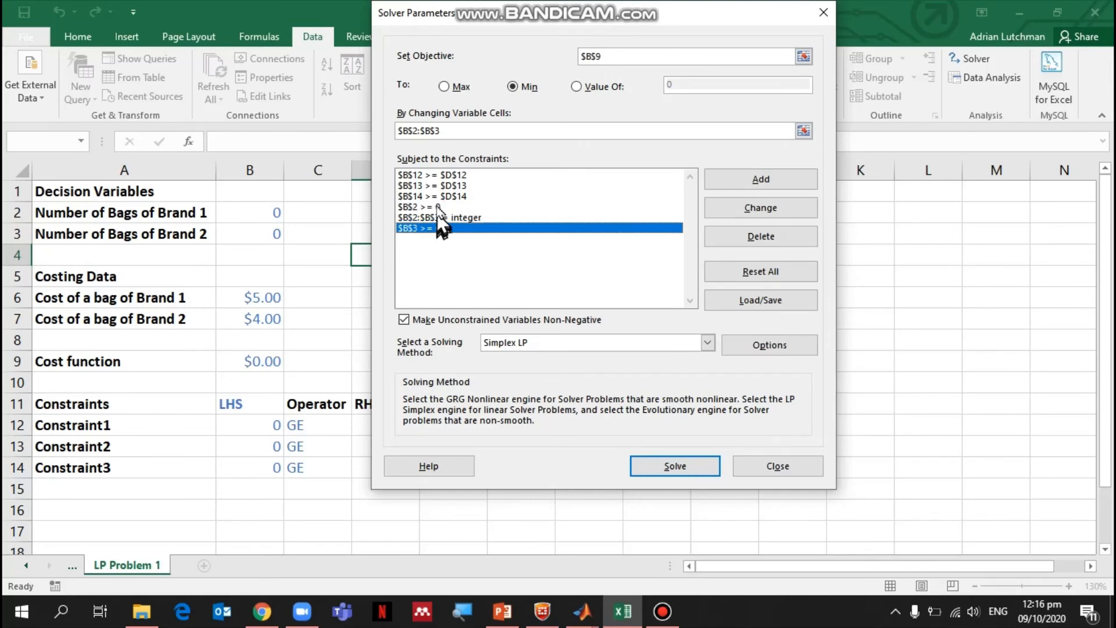
left_click(437, 206)
left_click(440, 229)
- Inspect the definition of the integer constraint on B2:B3, then delete that constraint from the Solver model
left_click(465, 217)
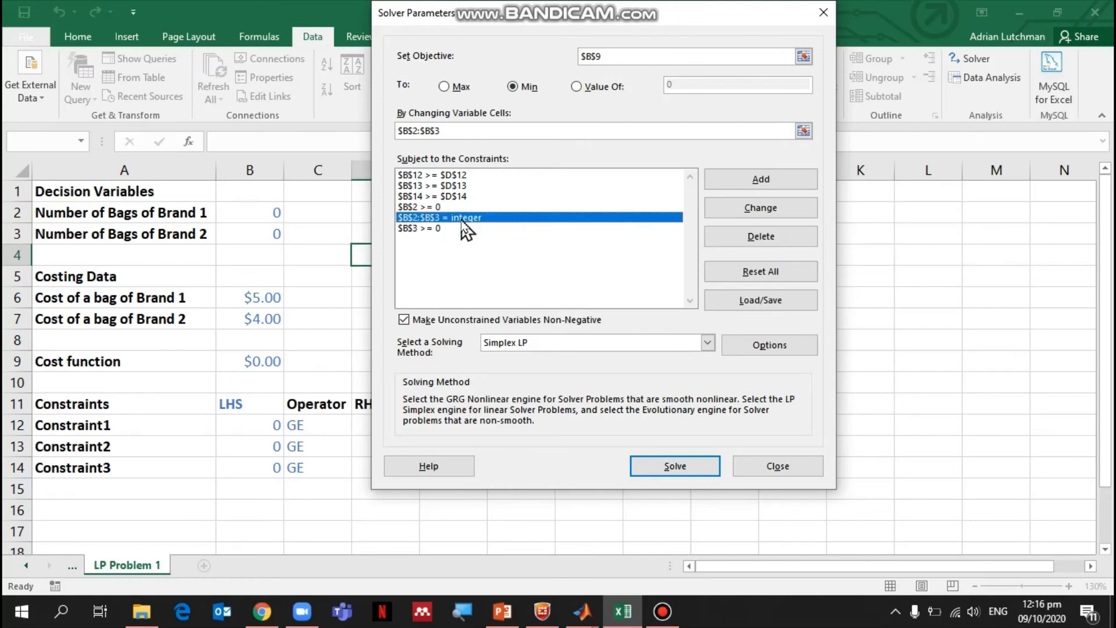
left_click(760, 208)
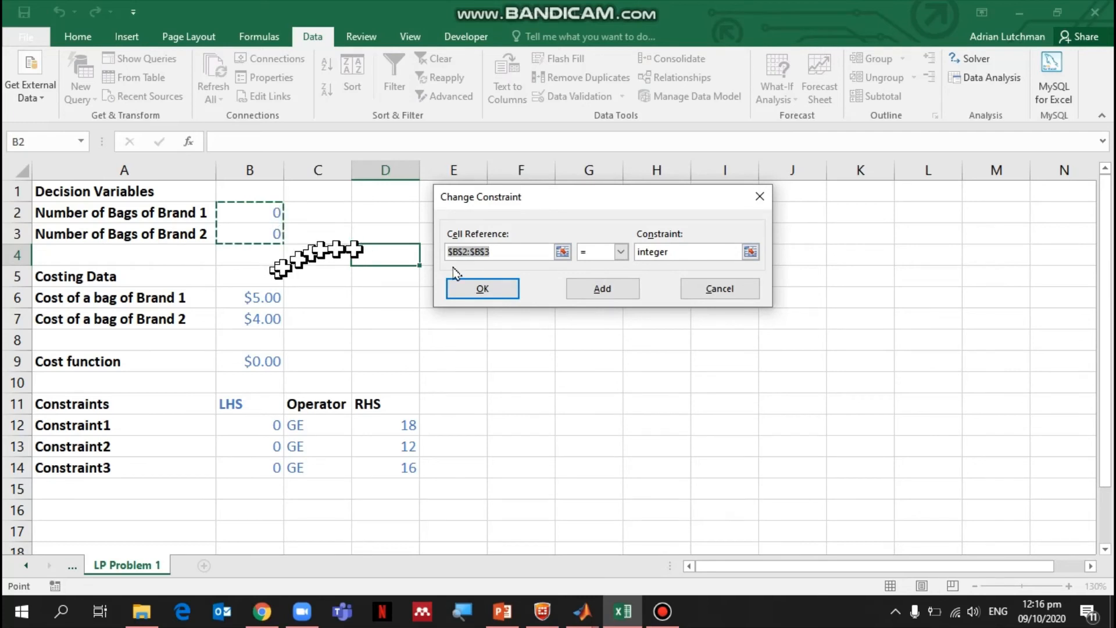
left_click(621, 252)
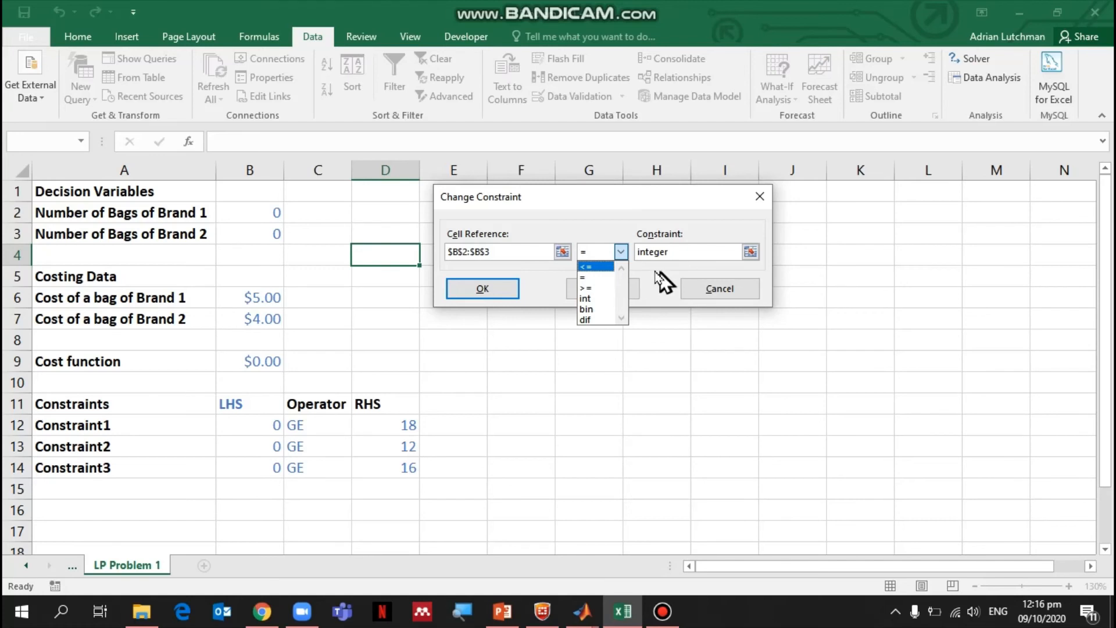
left_click(605, 300)
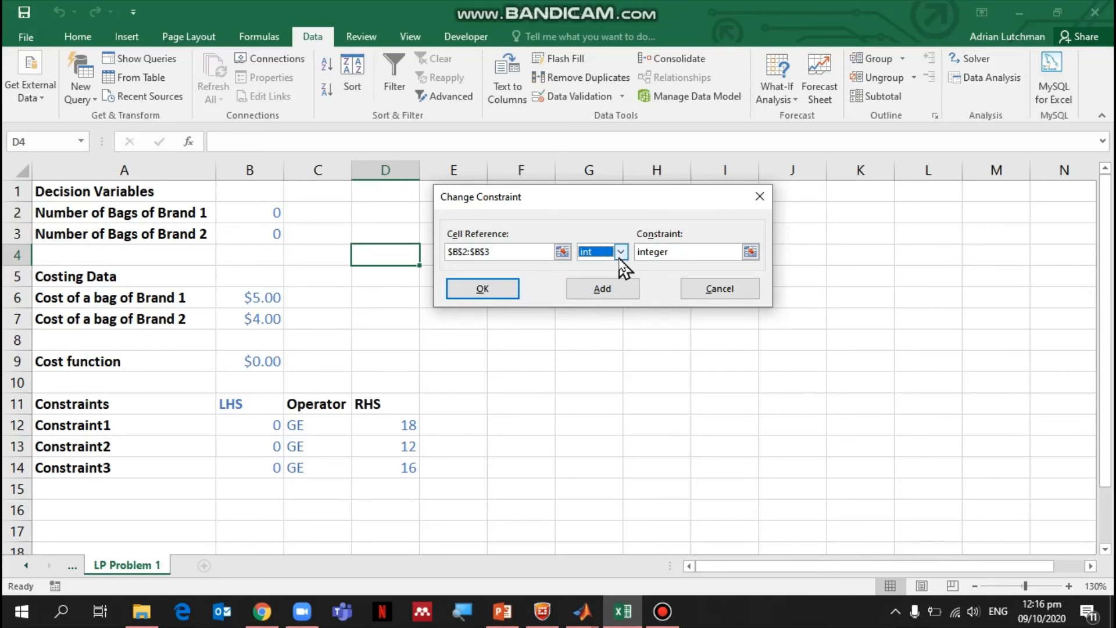
left_click(693, 294)
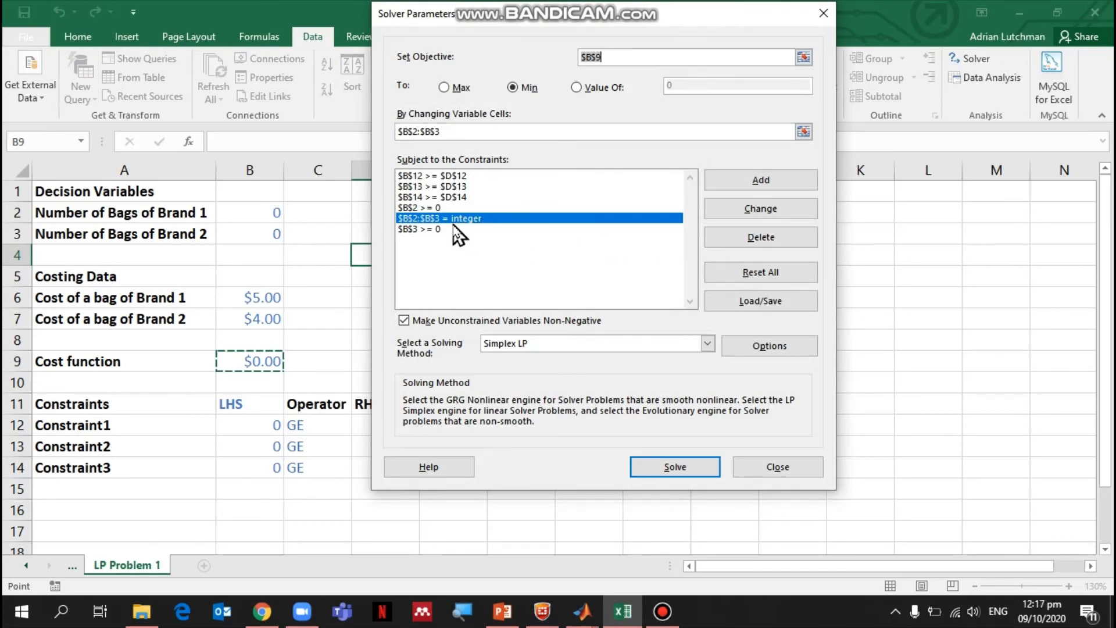
left_click(724, 240)
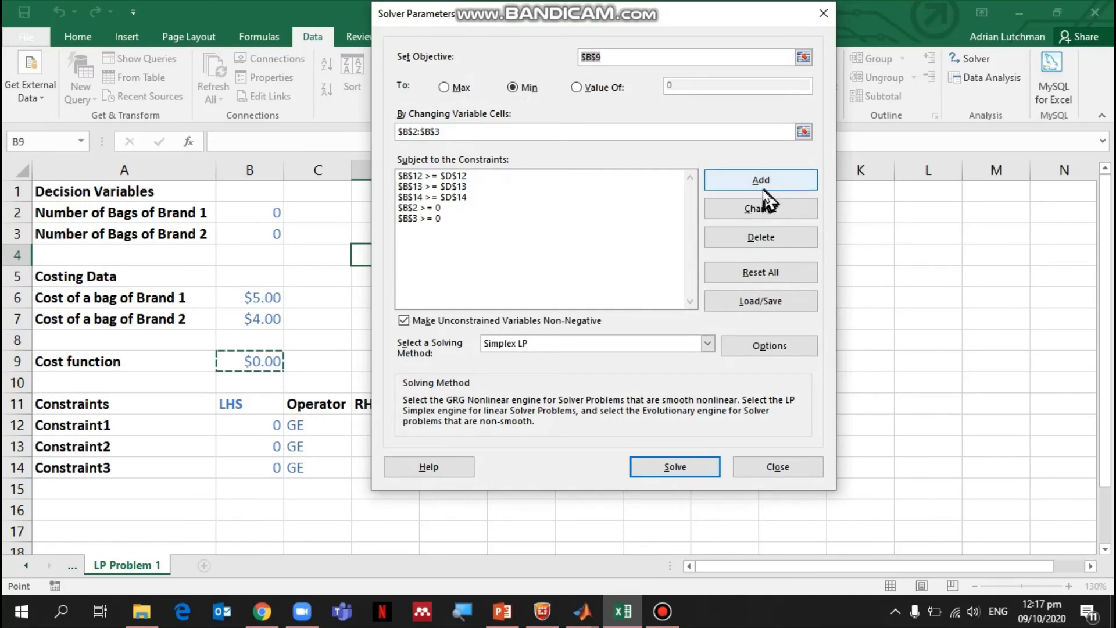
- Add a Solver constraint that restricts cells B2:B3 to integer values using the int operator
left_click(762, 182)
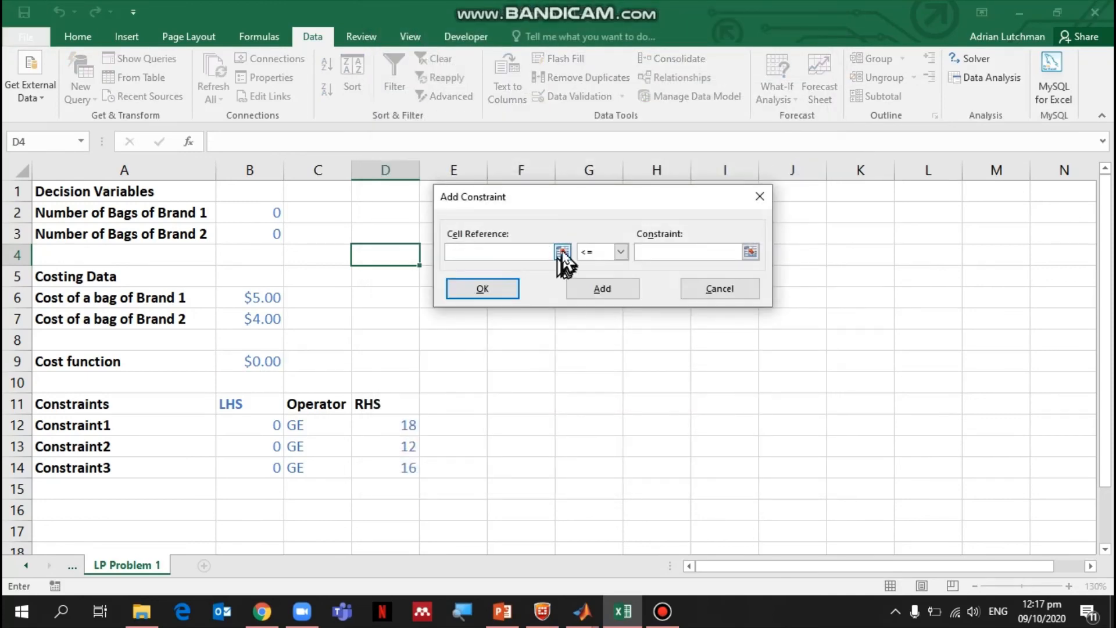
left_click(562, 251)
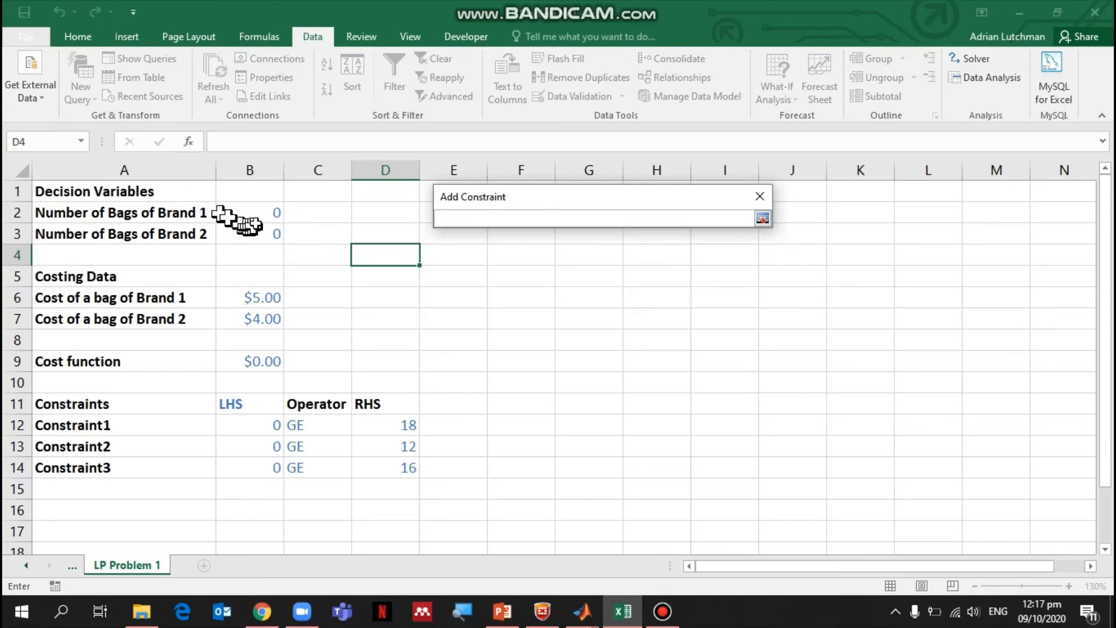
left_click_drag(247, 212, 256, 233)
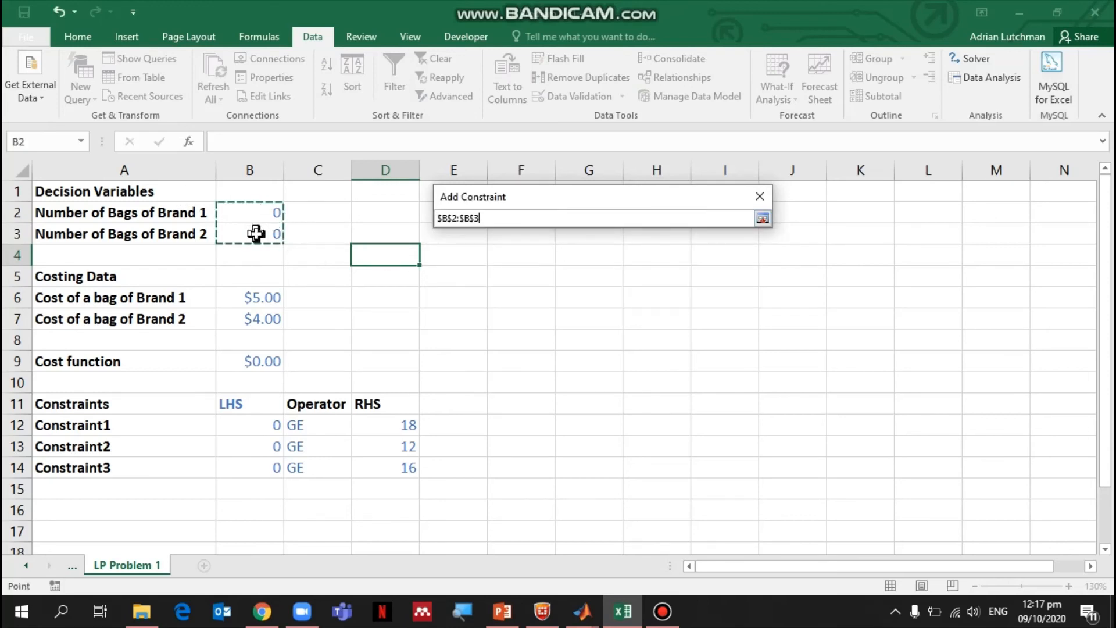
key("Return")
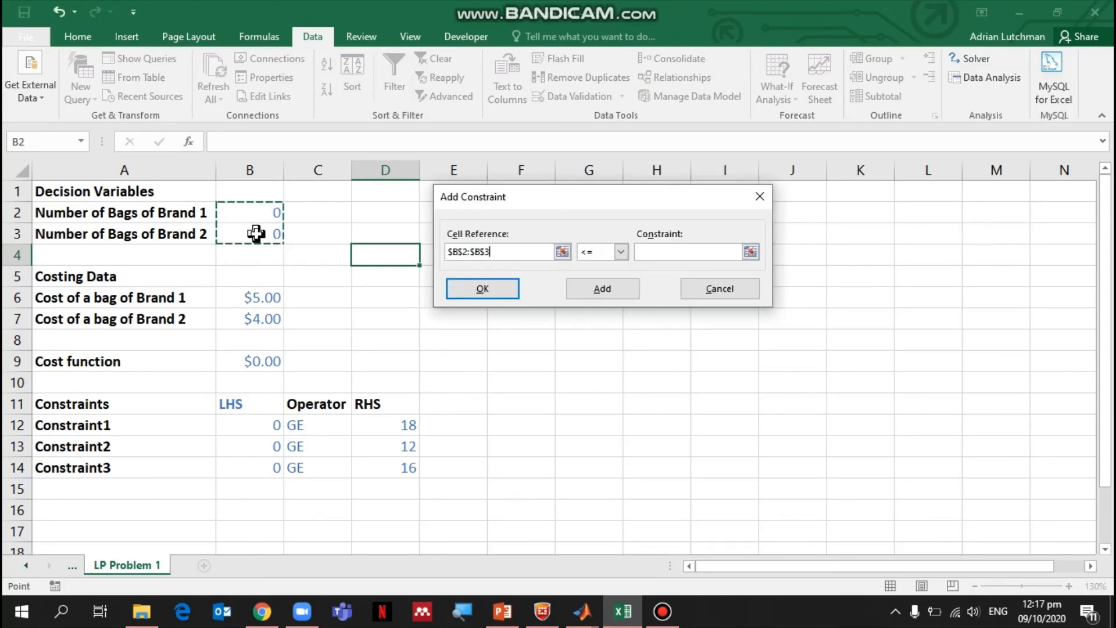
left_click(621, 252)
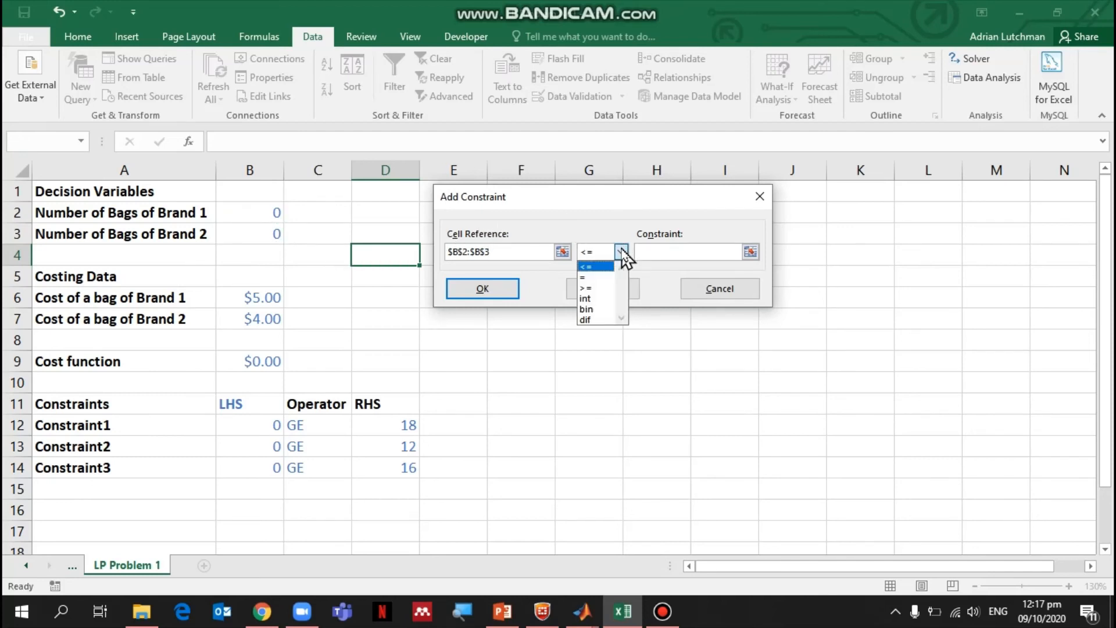
left_click(593, 299)
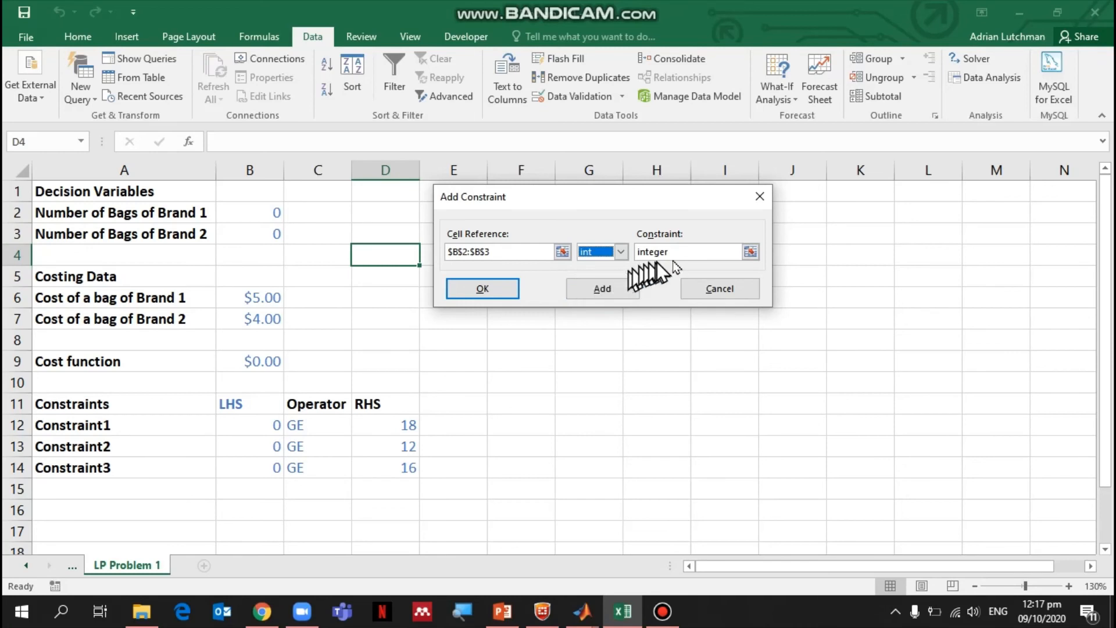
left_click(625, 292)
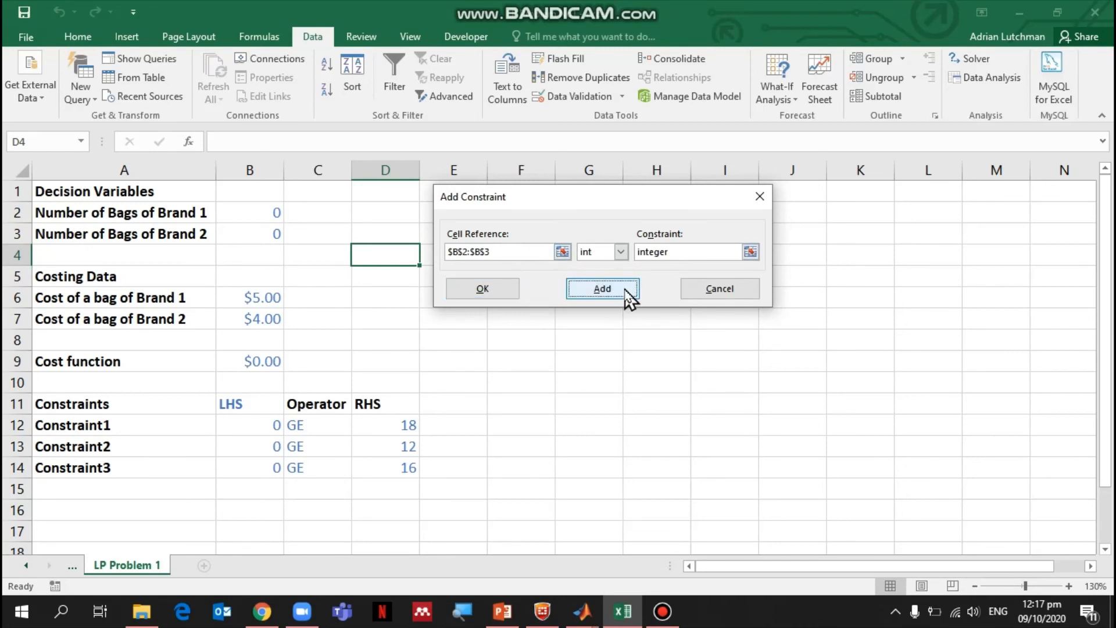
left_click(712, 287)
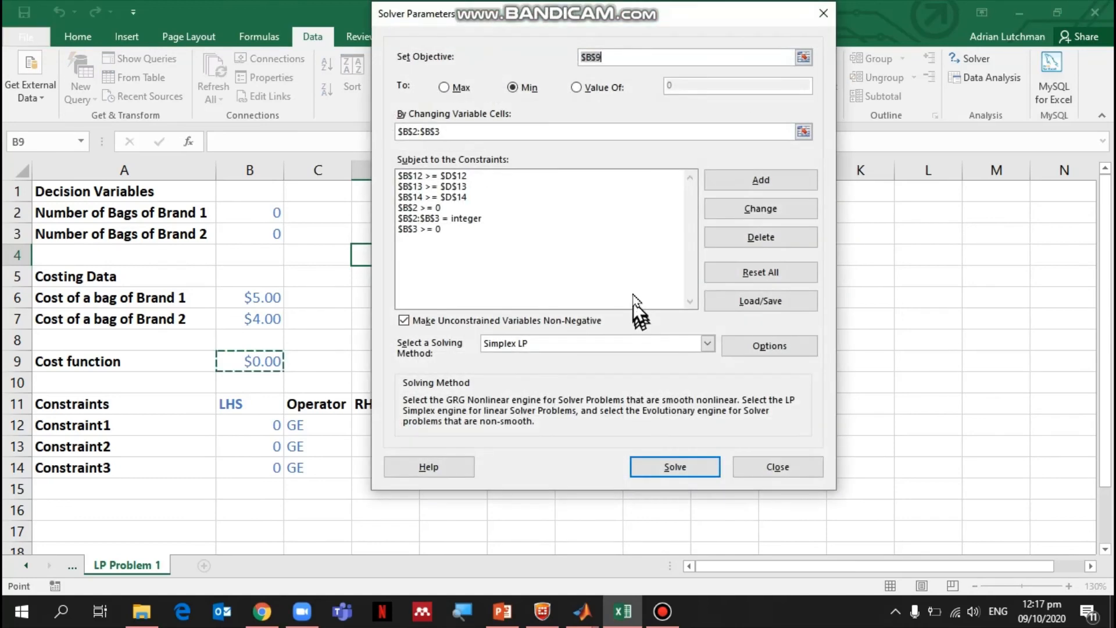
- Check the integer constraint on B2:B3 and the available solving methods, keeping Simplex LP as the method
left_click(468, 219)
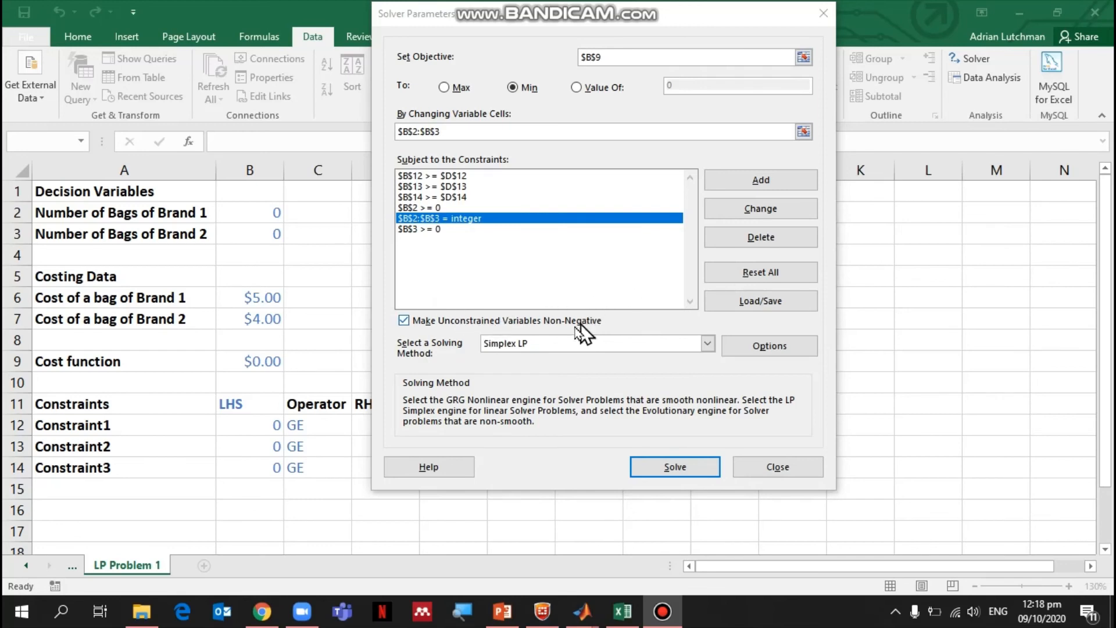
left_click(584, 345)
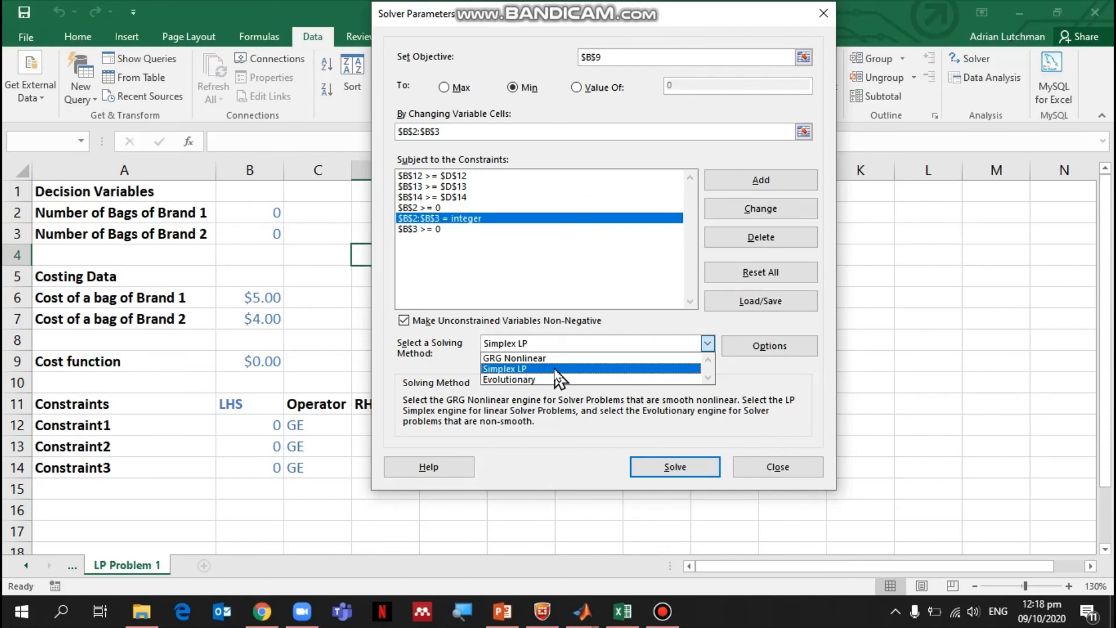
left_click(555, 370)
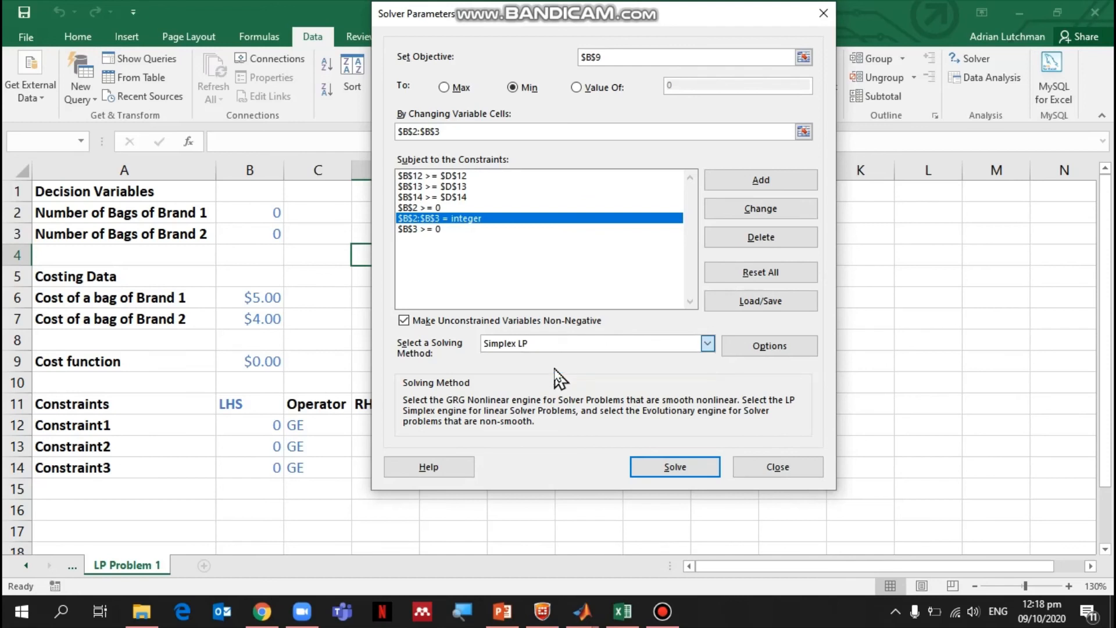
left_click(574, 345)
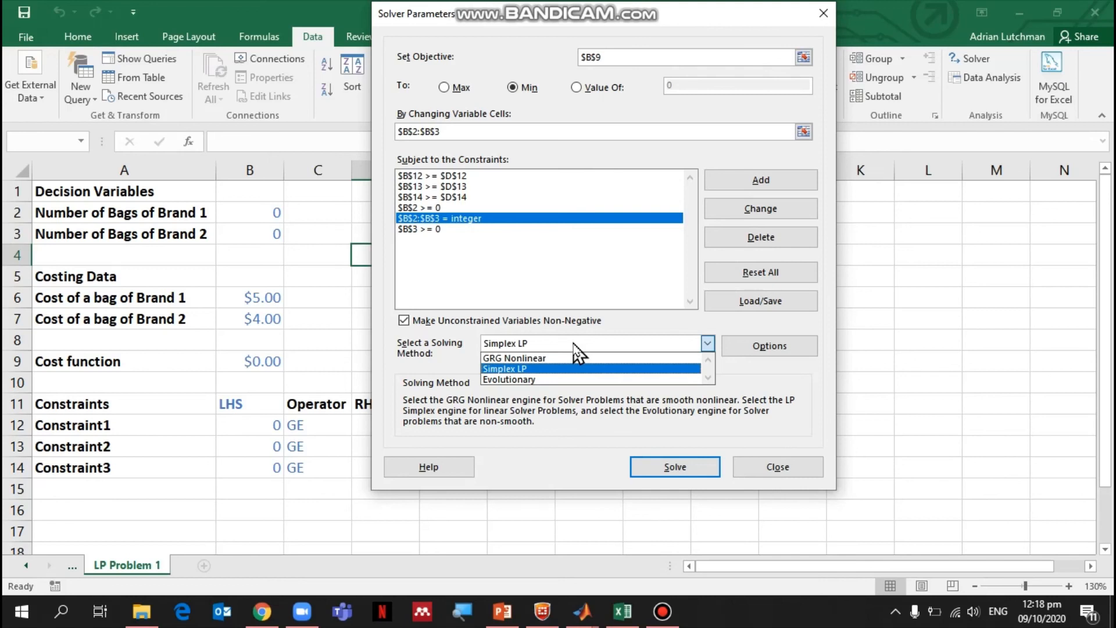
left_click(532, 369)
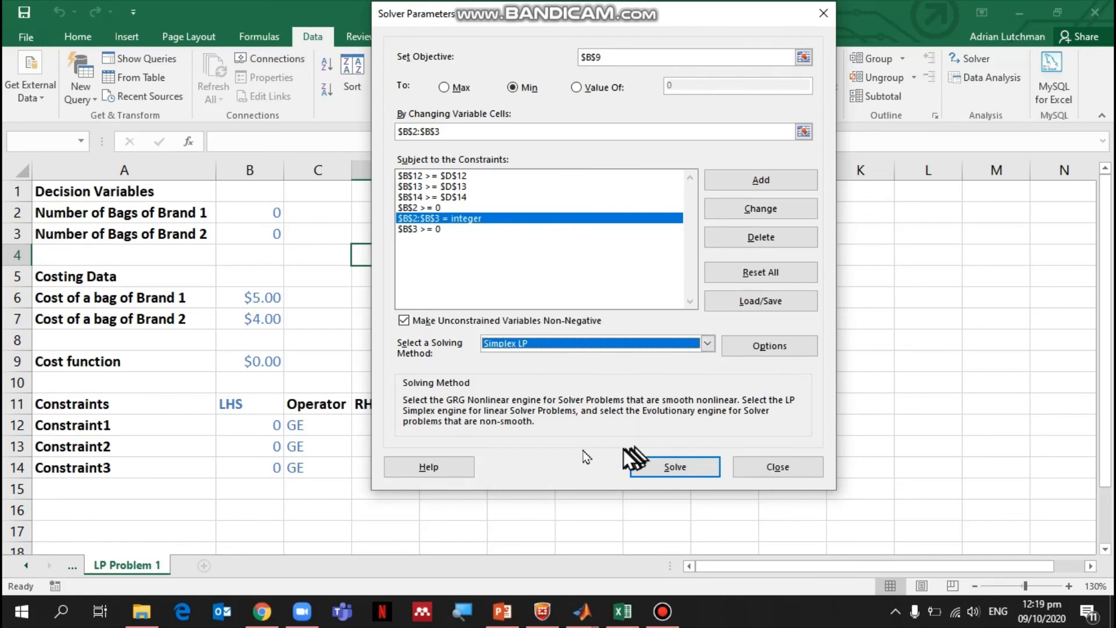
- Solve the model and keep the Solver solution with Outline Reports enabled
left_click(652, 468)
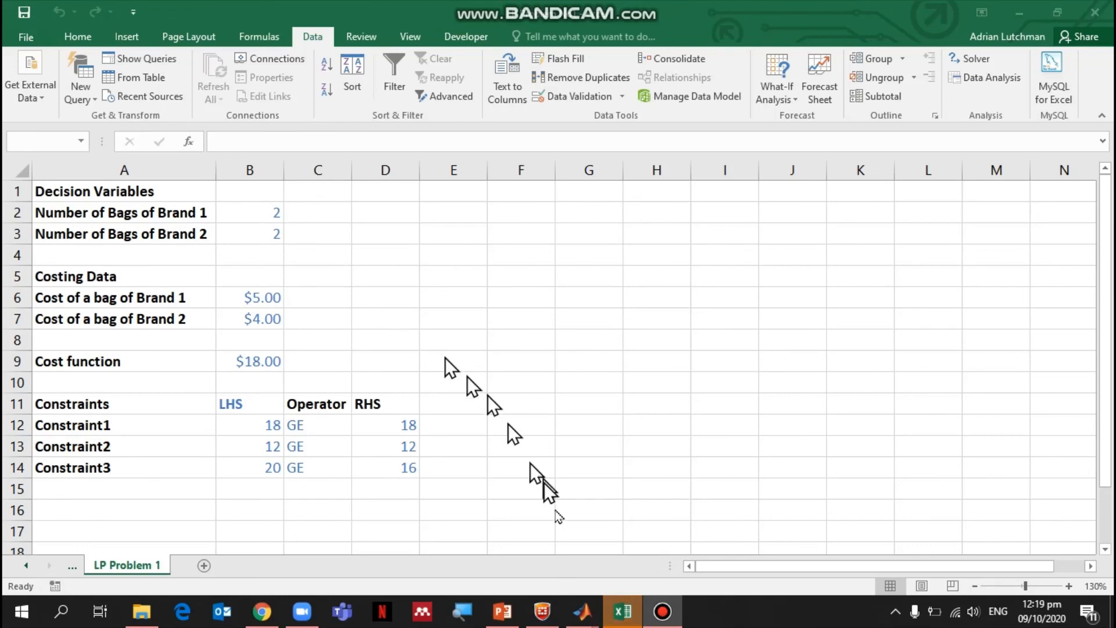
left_click(621, 615)
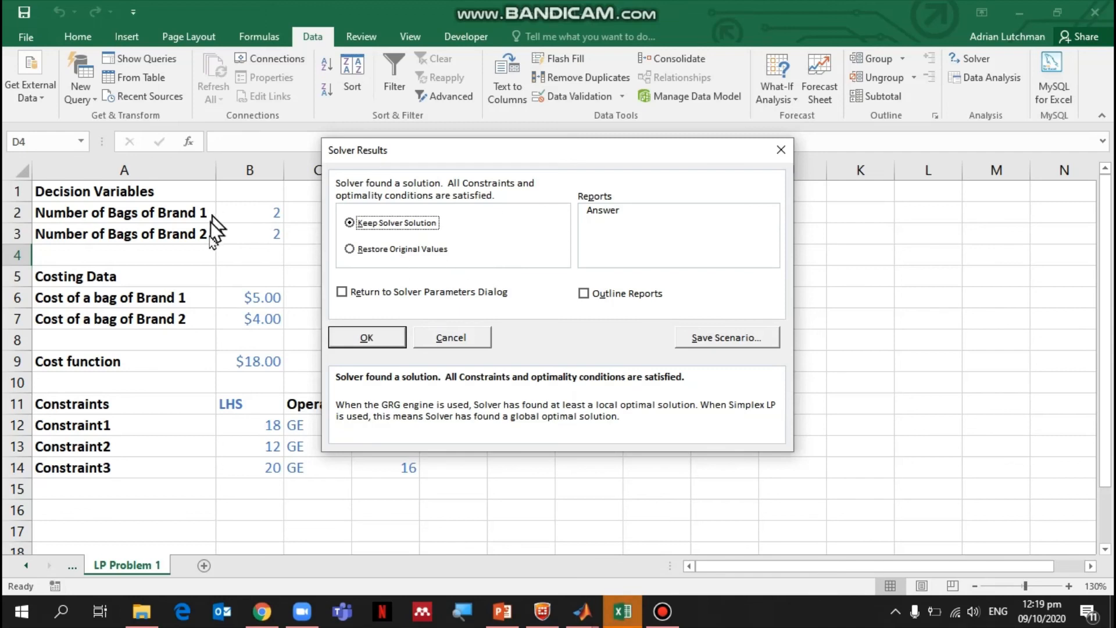
left_click(583, 294)
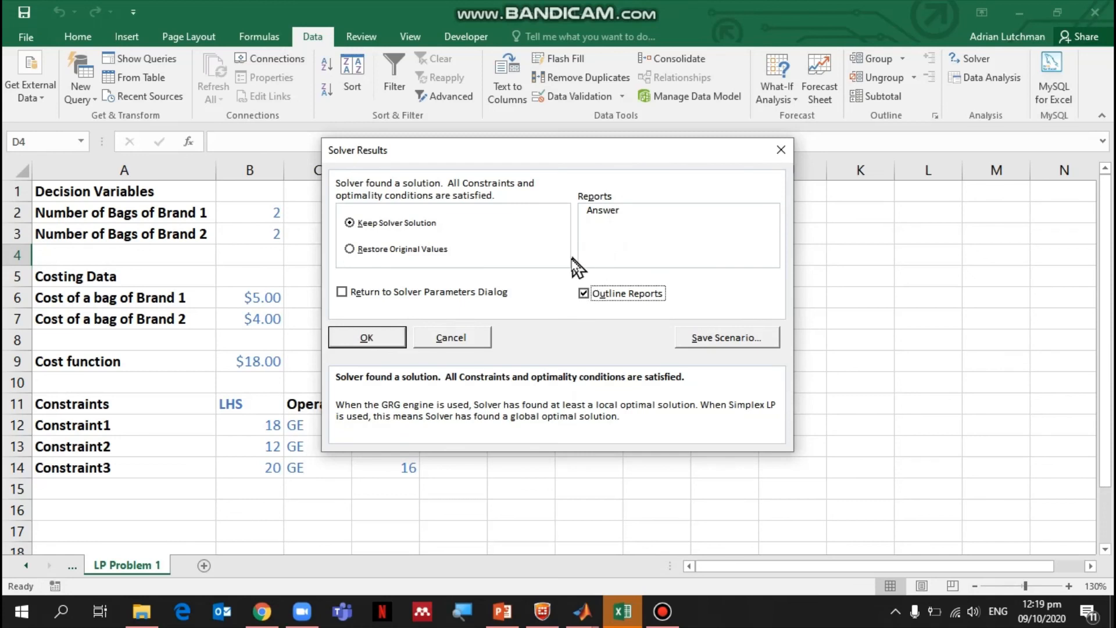
left_click(367, 337)
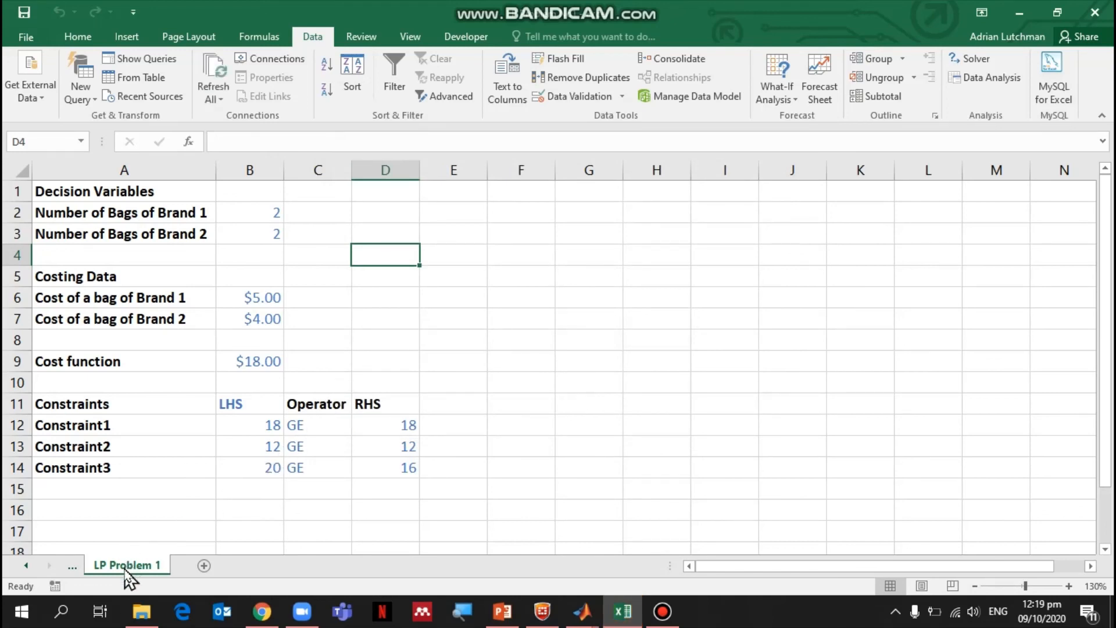
- Run Solver again with the same parameters, keeping the solution and generating an outlined Answer report
left_click(267, 331)
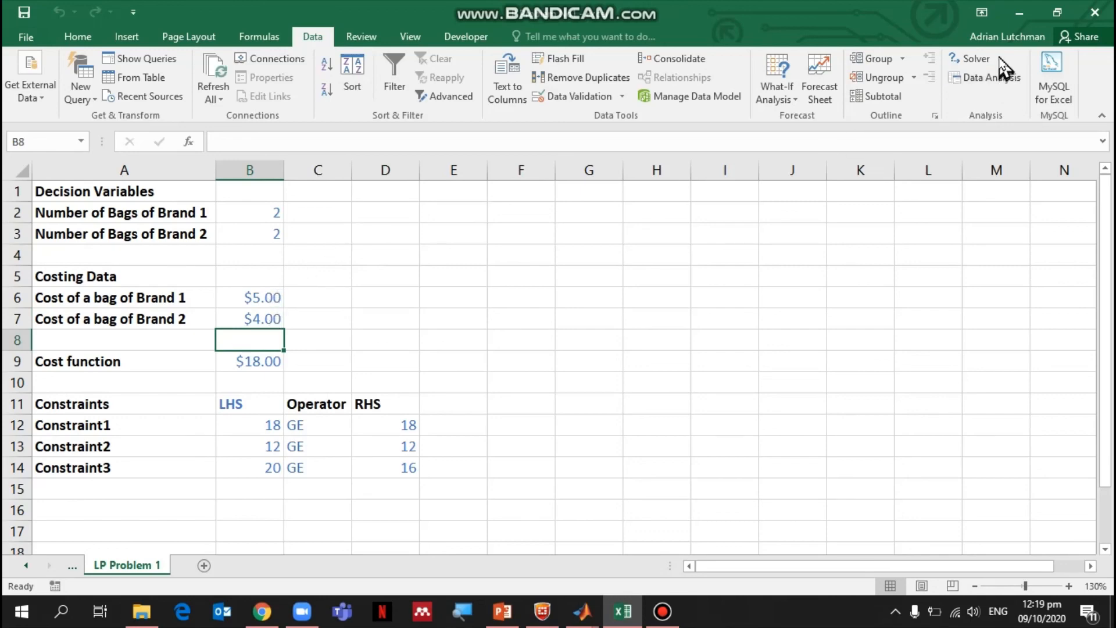
left_click(969, 60)
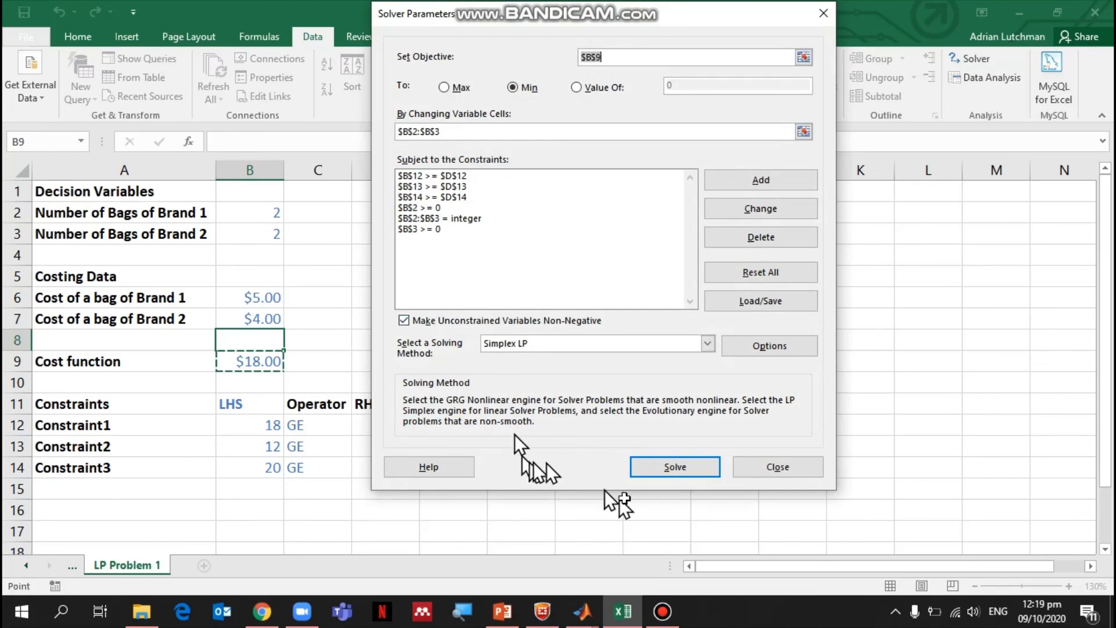
left_click(677, 470)
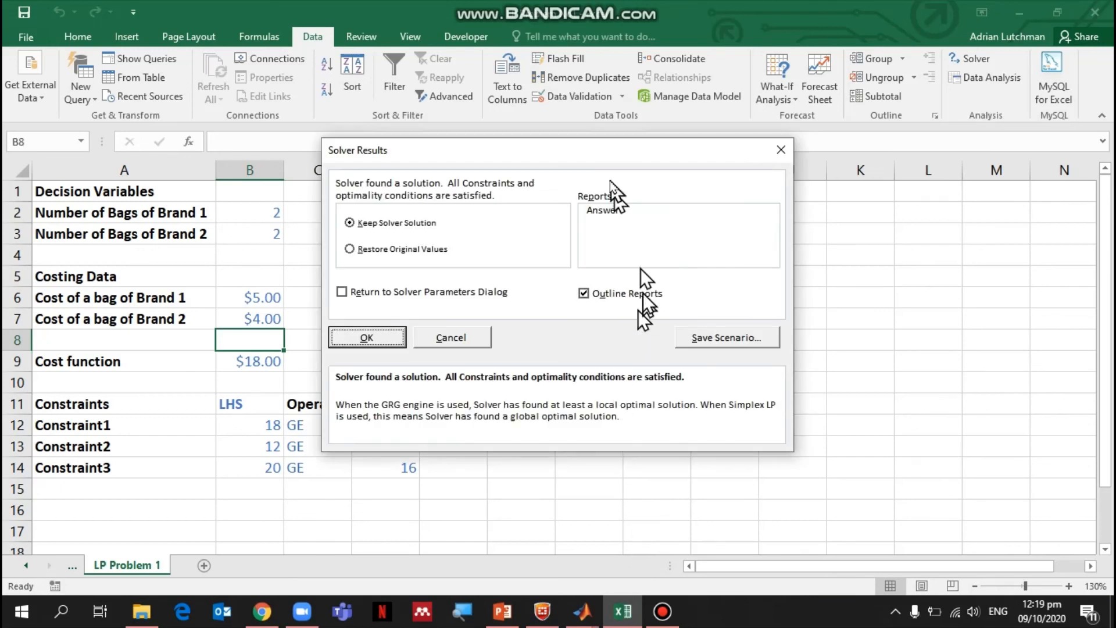
left_click(600, 212)
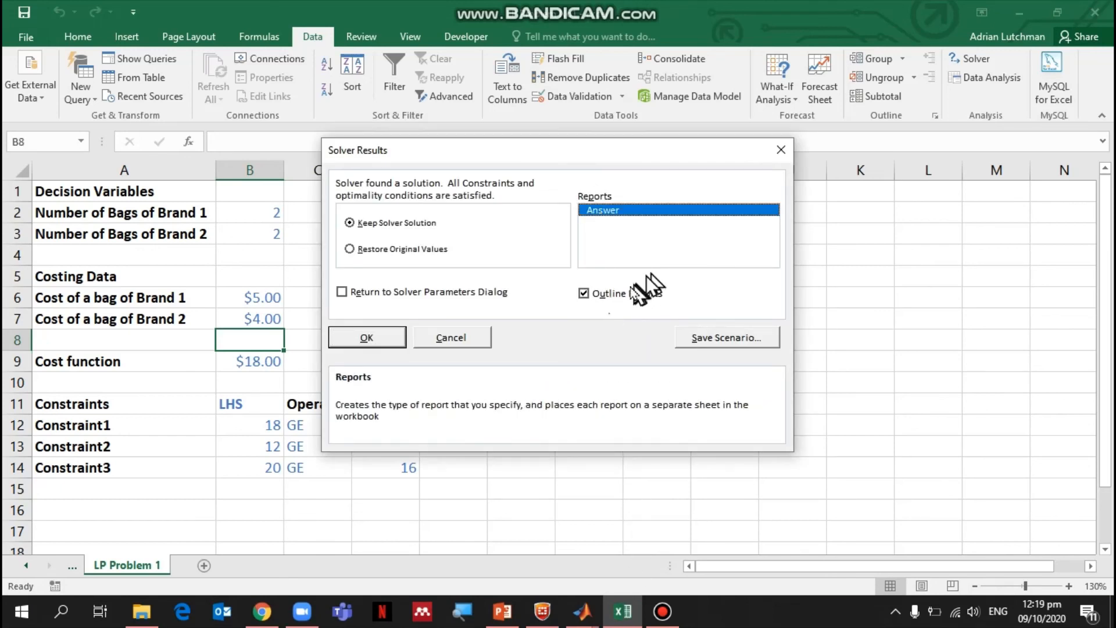
left_click(384, 340)
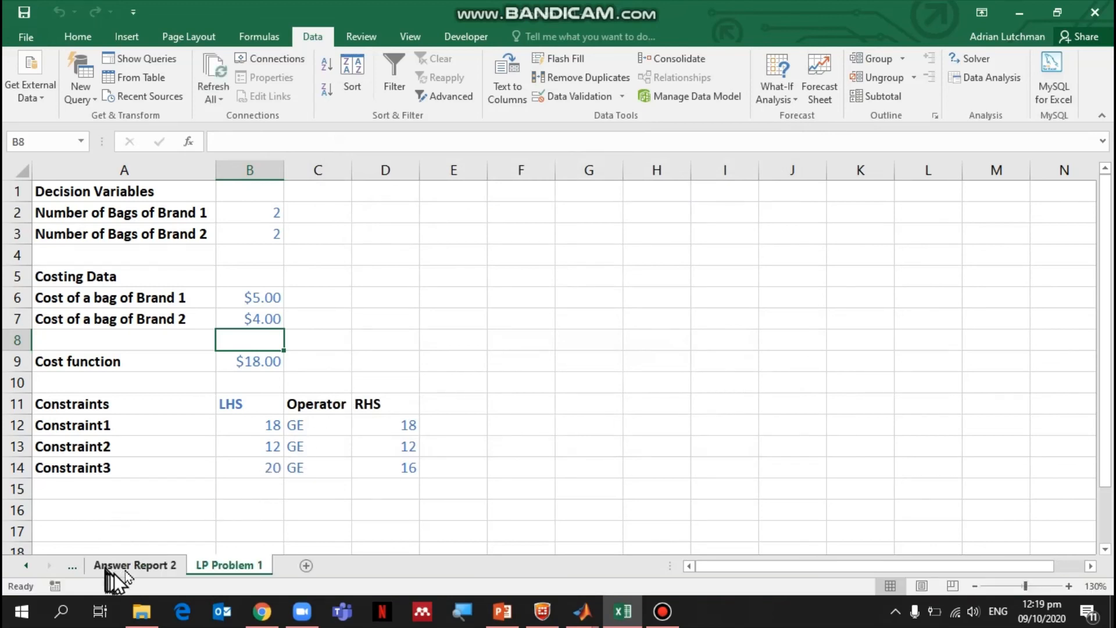
- Examine the Answer Report 2 sheet, covering the objective cell, the variable cells and the status and slack of the constraints
left_click(119, 566)
left_click(332, 300)
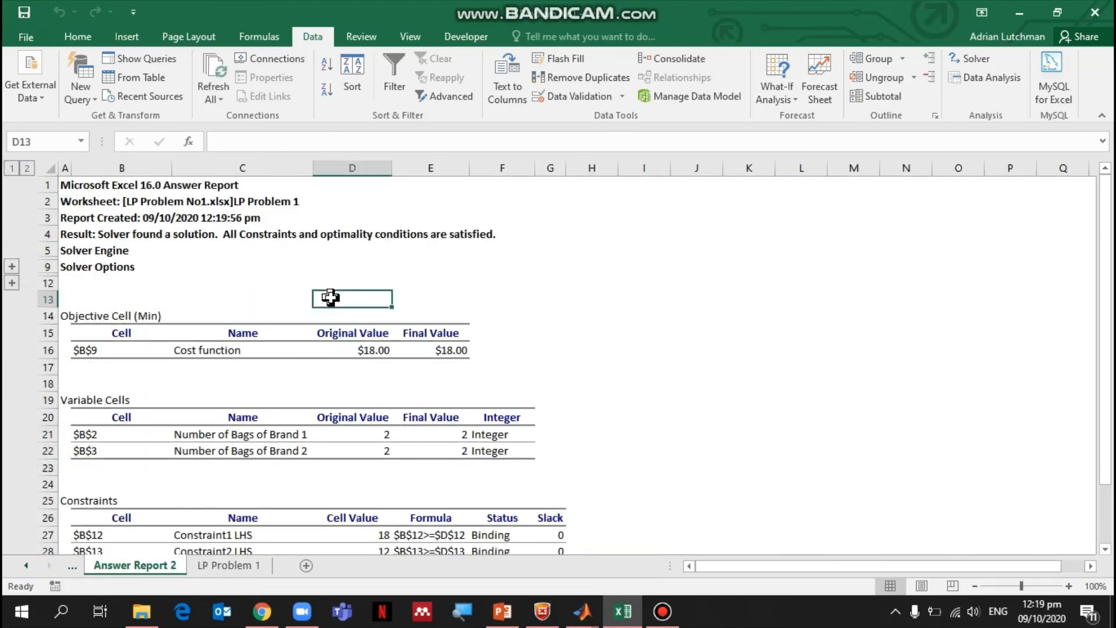
left_click(247, 366)
left_click(266, 353)
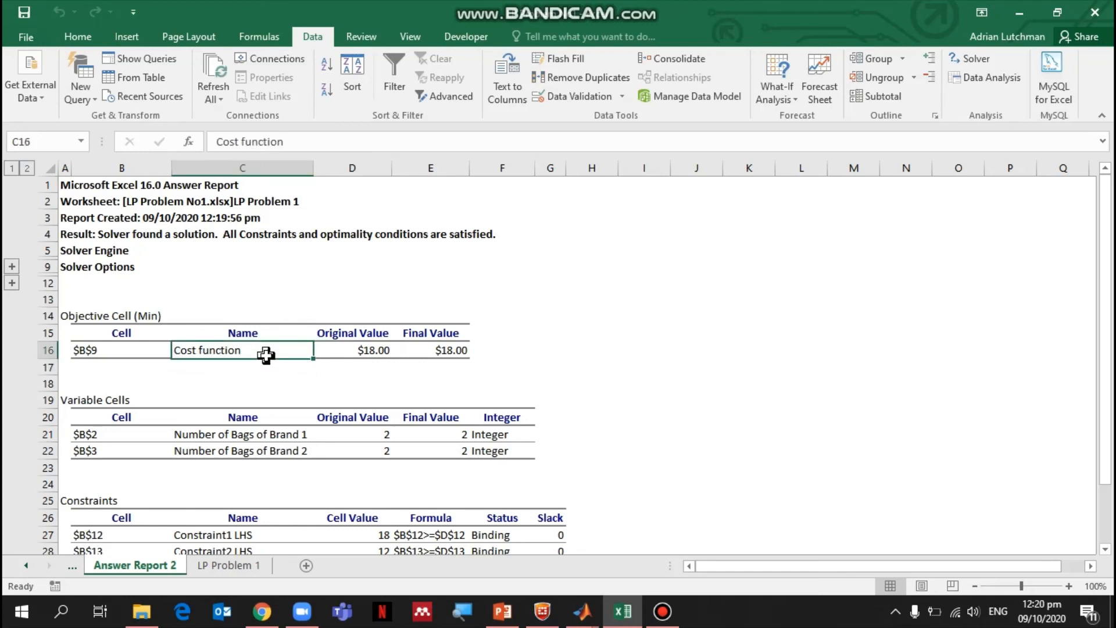
scroll(255, 396, "down", 1)
left_click(263, 396)
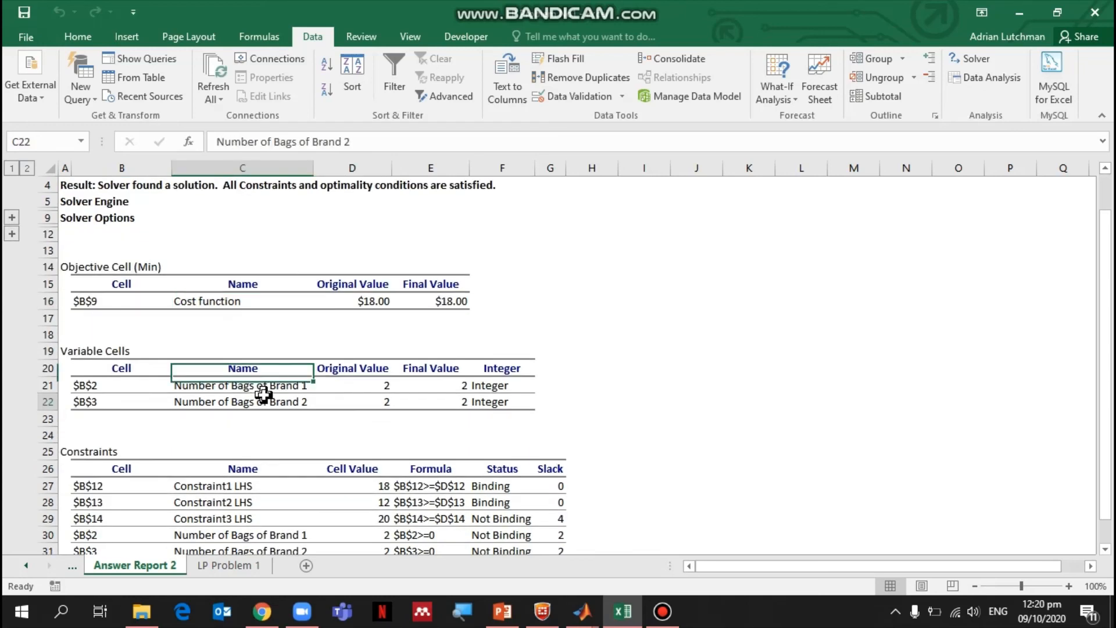
left_click(343, 400)
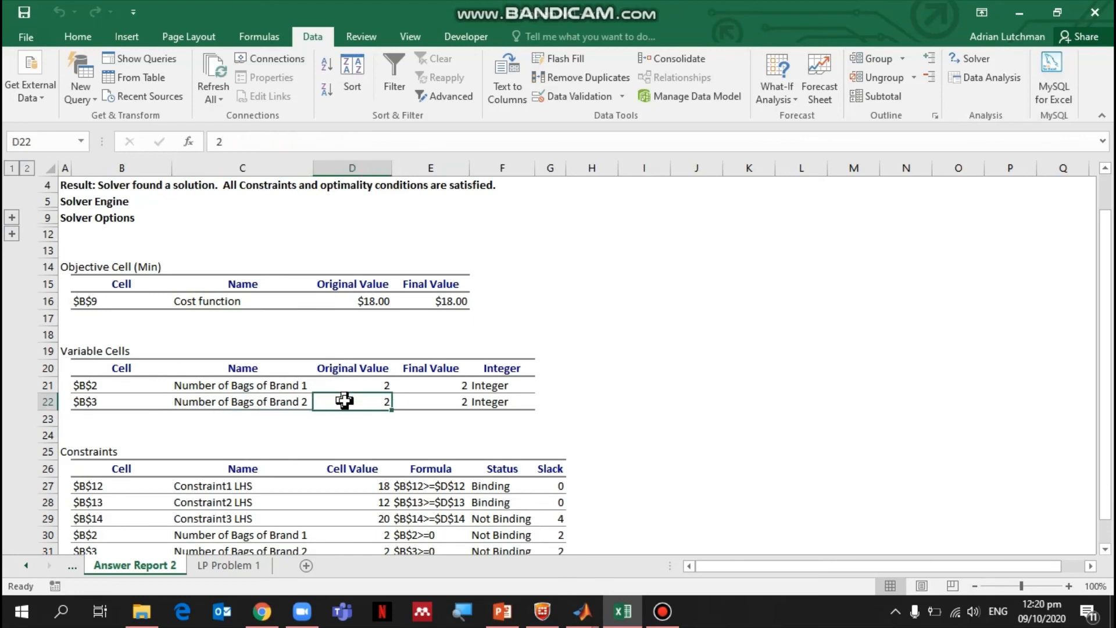
left_click(350, 387)
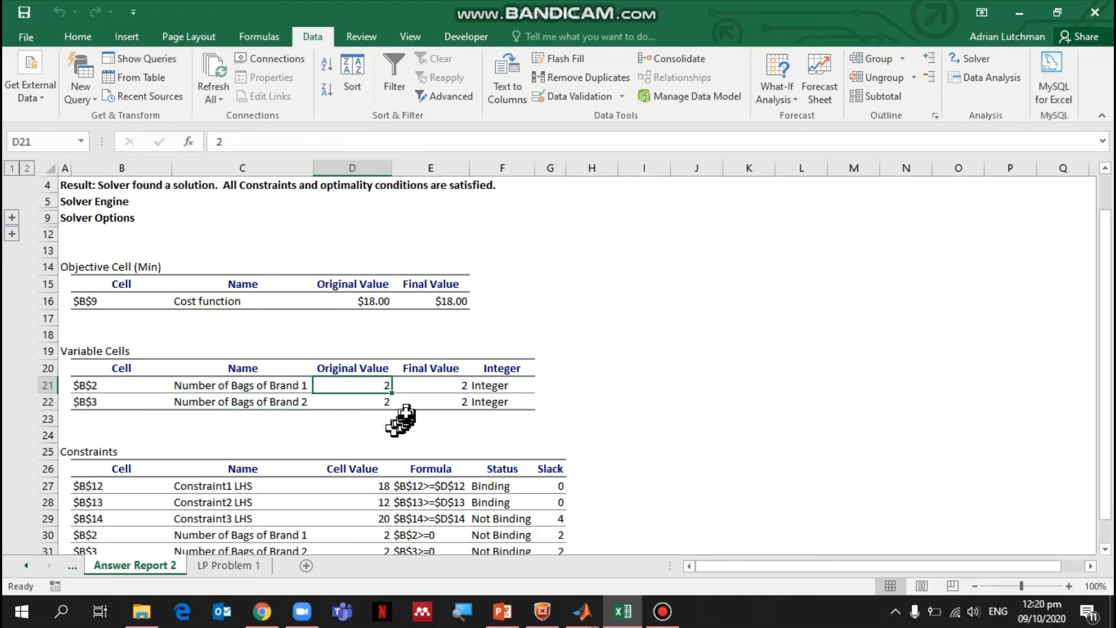
left_click(427, 419)
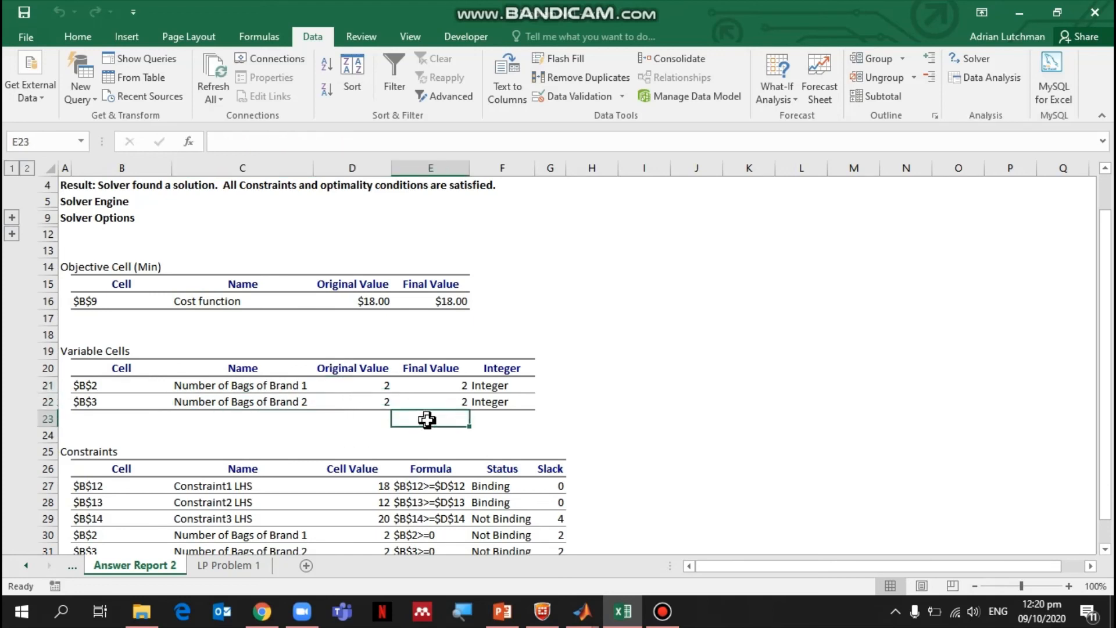
scroll(427, 420, "down", 4)
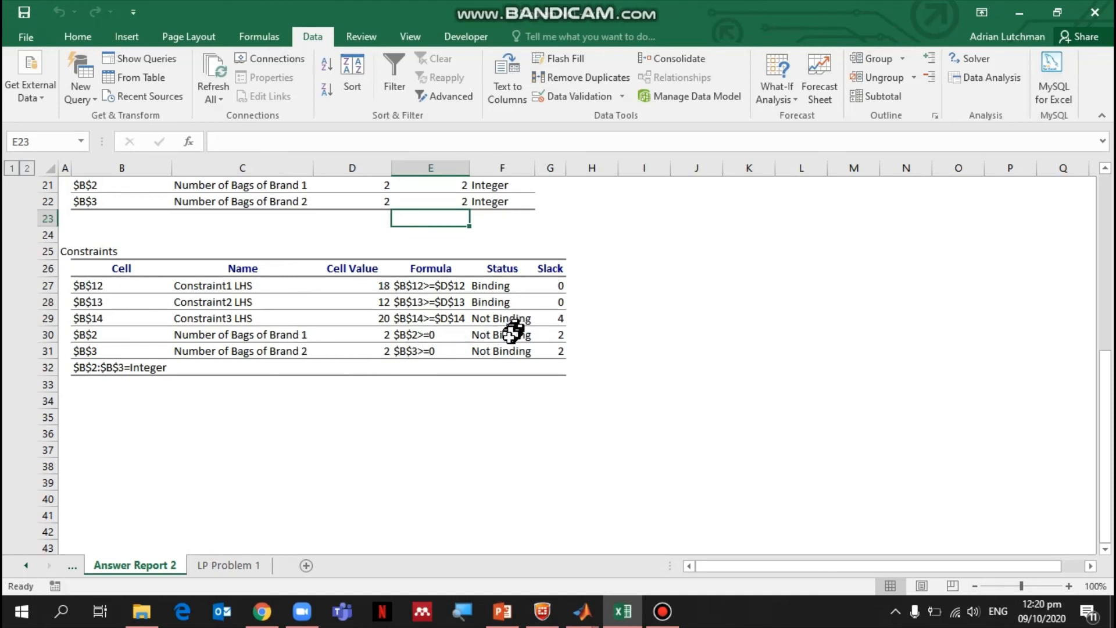
left_click(466, 398)
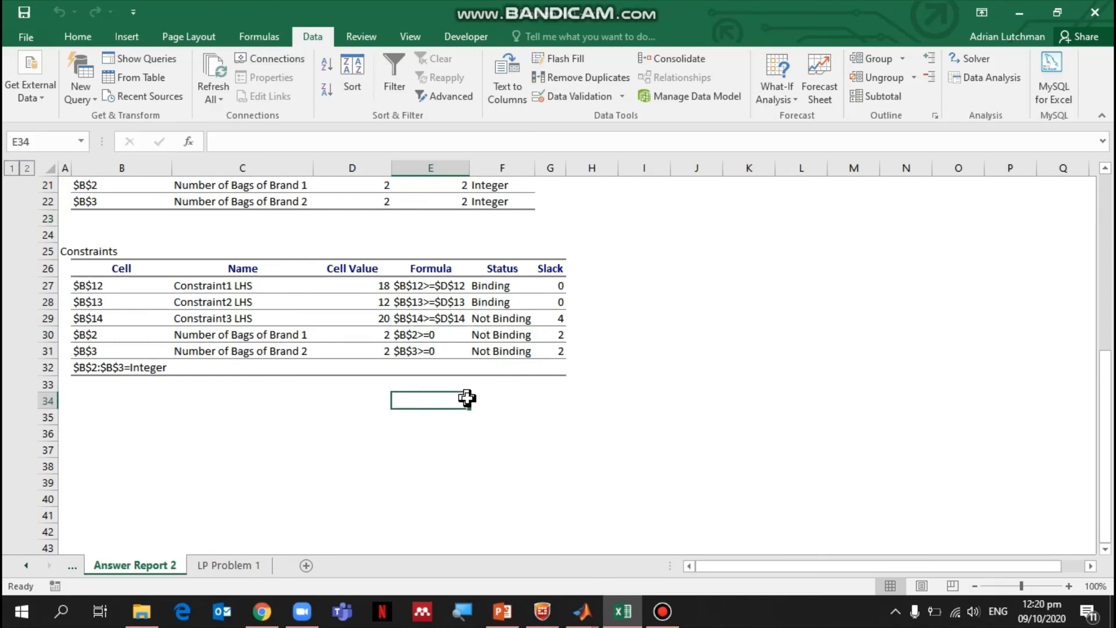
scroll(447, 381, "up", 5)
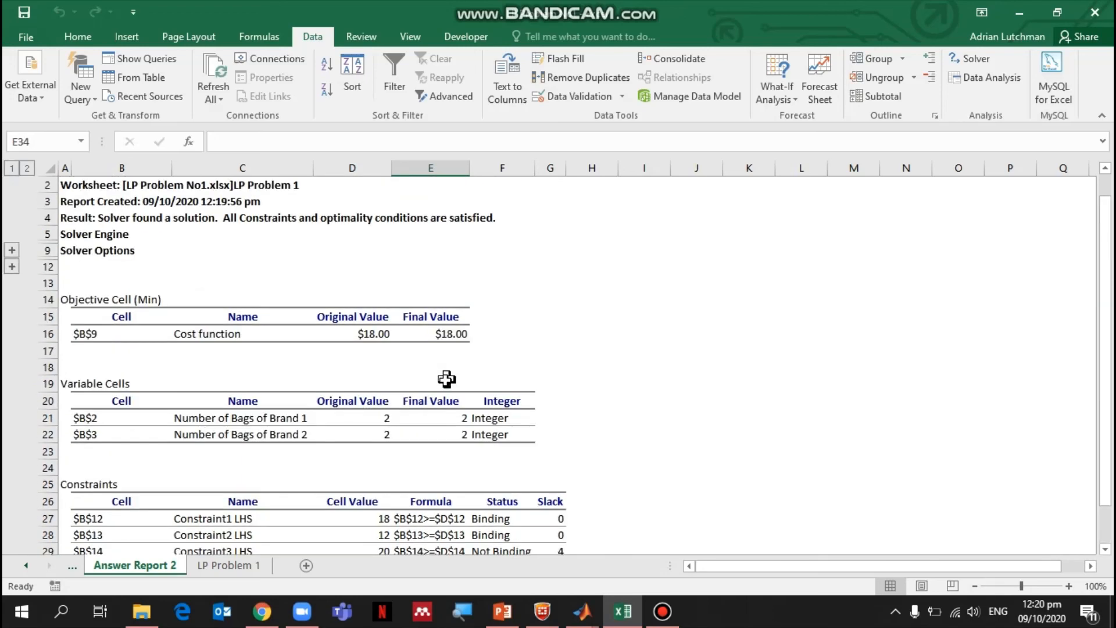
- Return to the LP Problem 1 sheet and review the solved bag quantities in B2:B3 and the cost function in B9
left_click(226, 567)
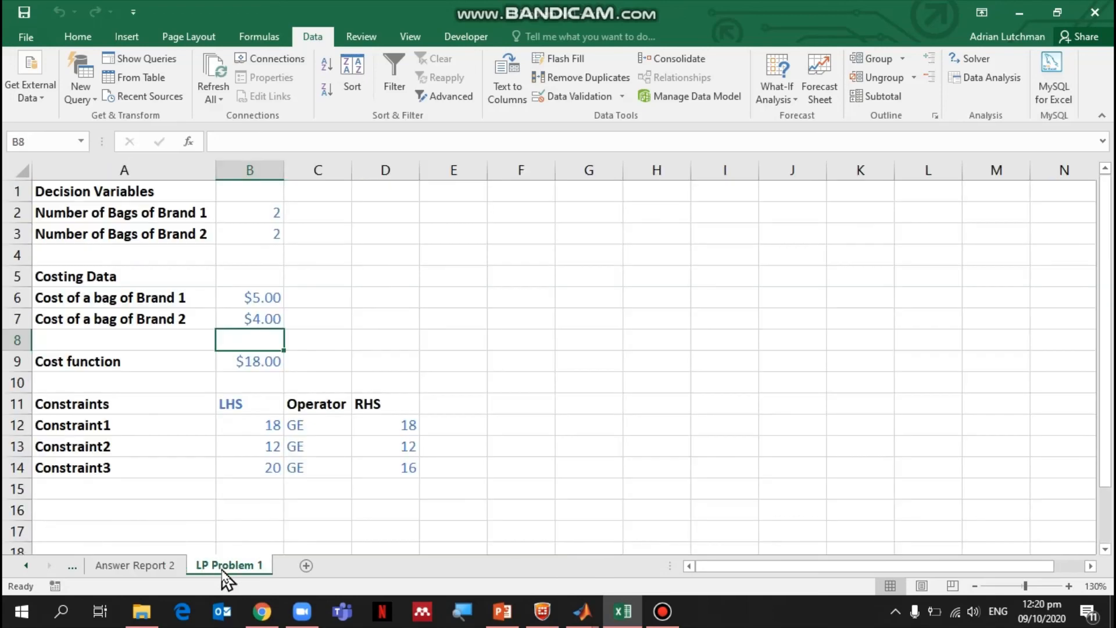
left_click(297, 274)
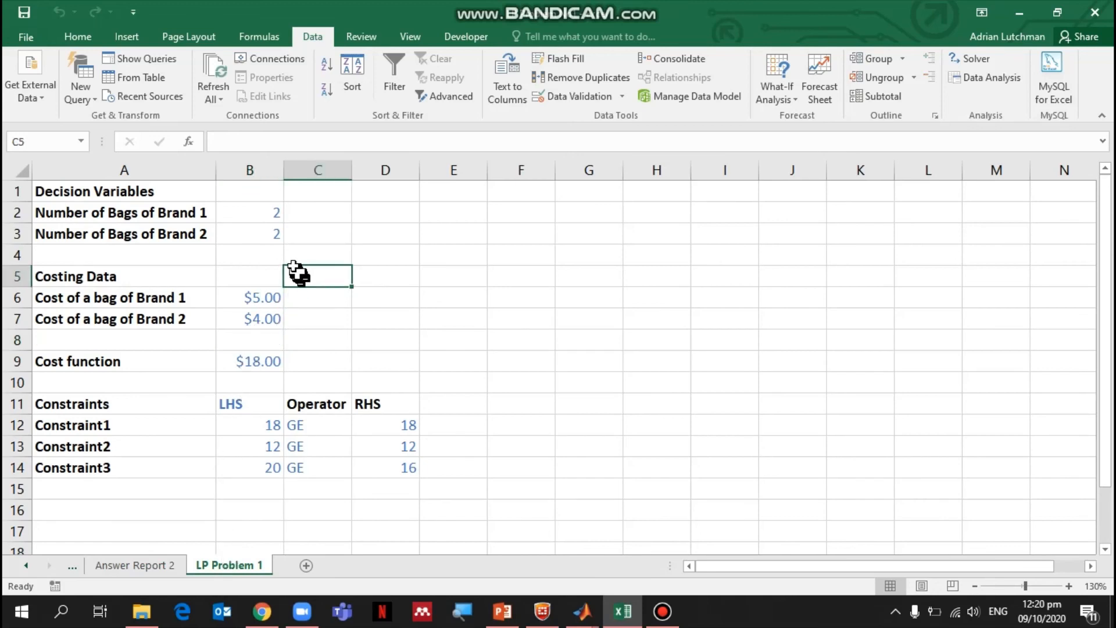
left_click(275, 214)
left_click(270, 233)
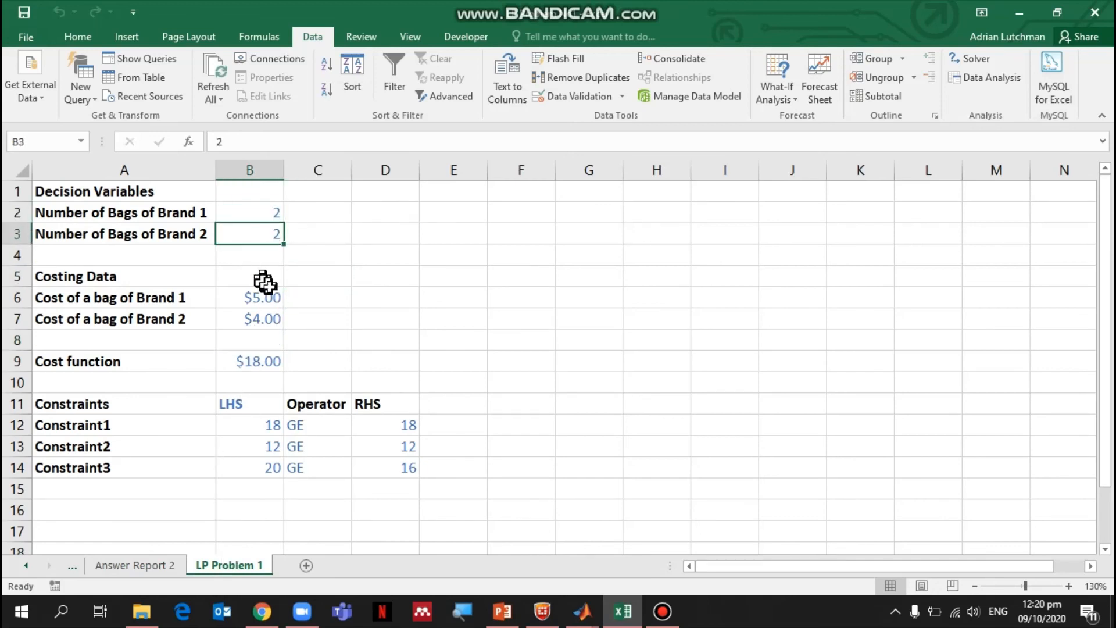
left_click(251, 365)
left_click(406, 319)
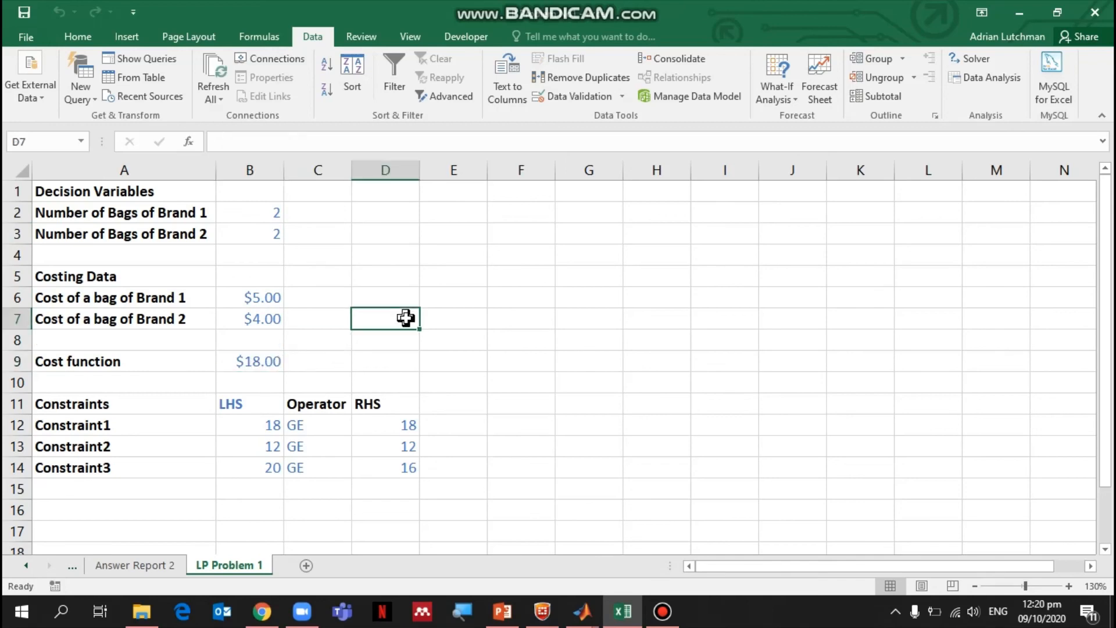